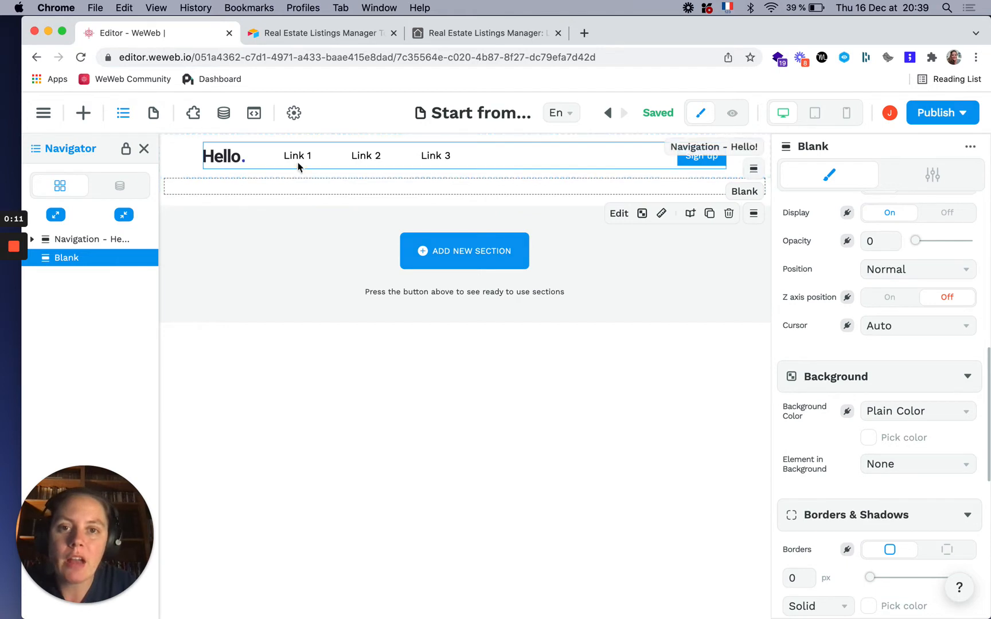
# Review the target page design in the Preview screenshot against the existing navigation section
pyautogui.click(102, 243)
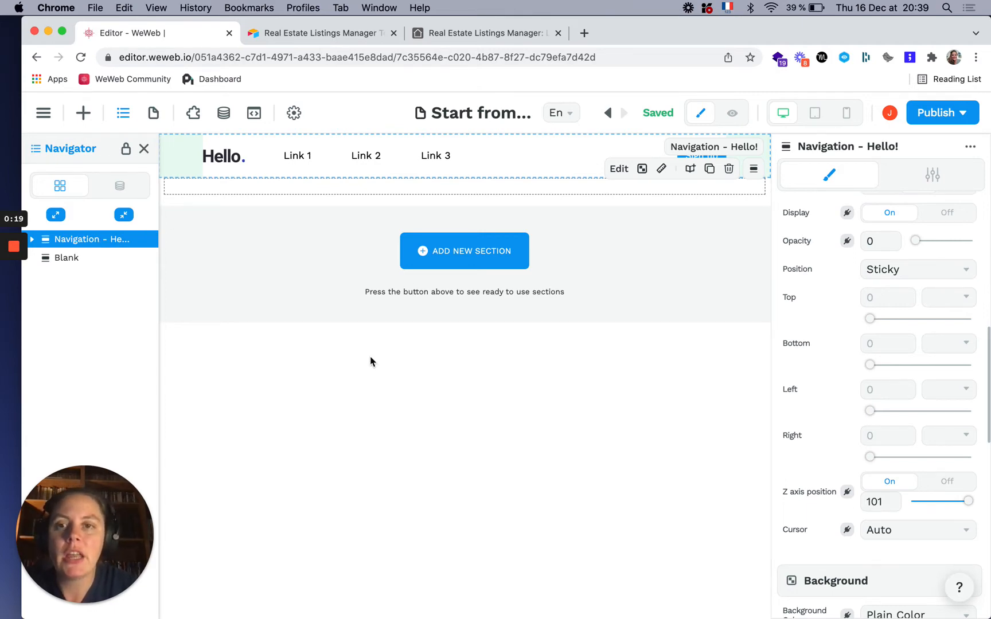
pyautogui.press('super+Tab')
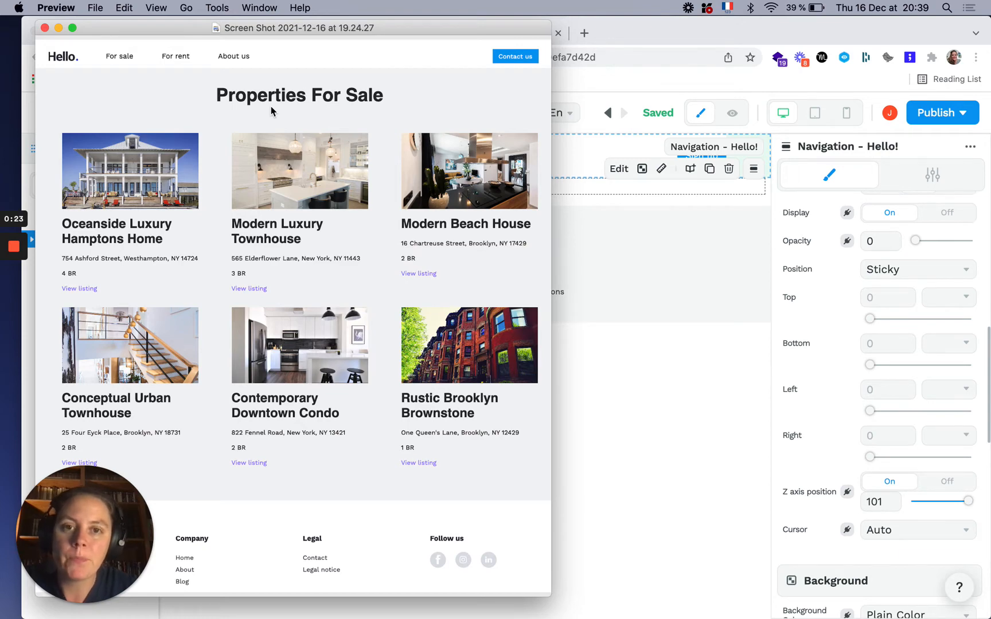
pyautogui.press('super+Tab')
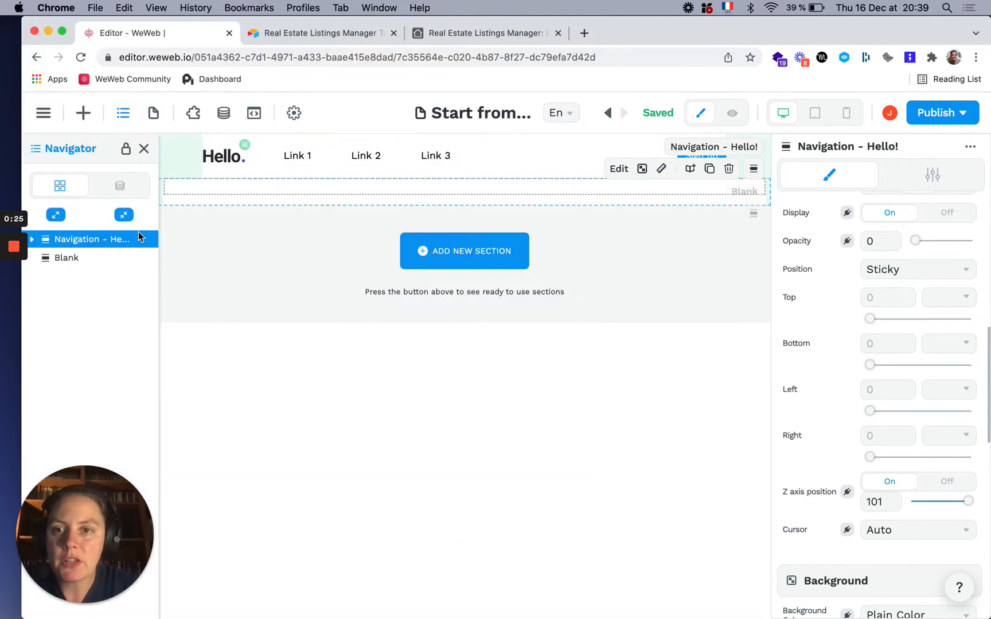
# Set the Blank section's background to the grey swatch #B8BFC0 at 69% opacity
pyautogui.click(80, 258)
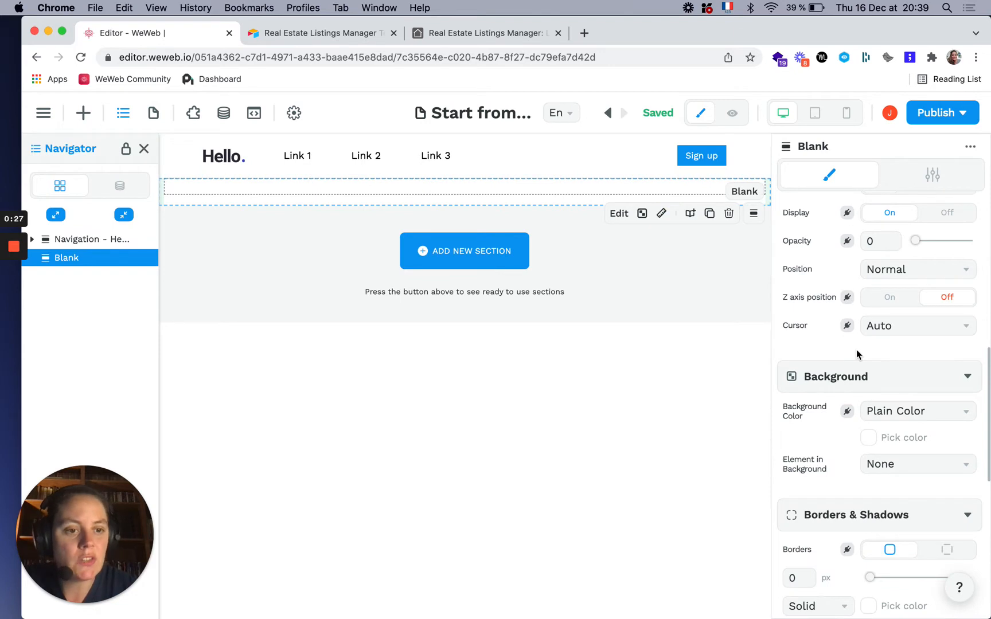
pyautogui.scroll(-3, 856, 354)
pyautogui.click(902, 362)
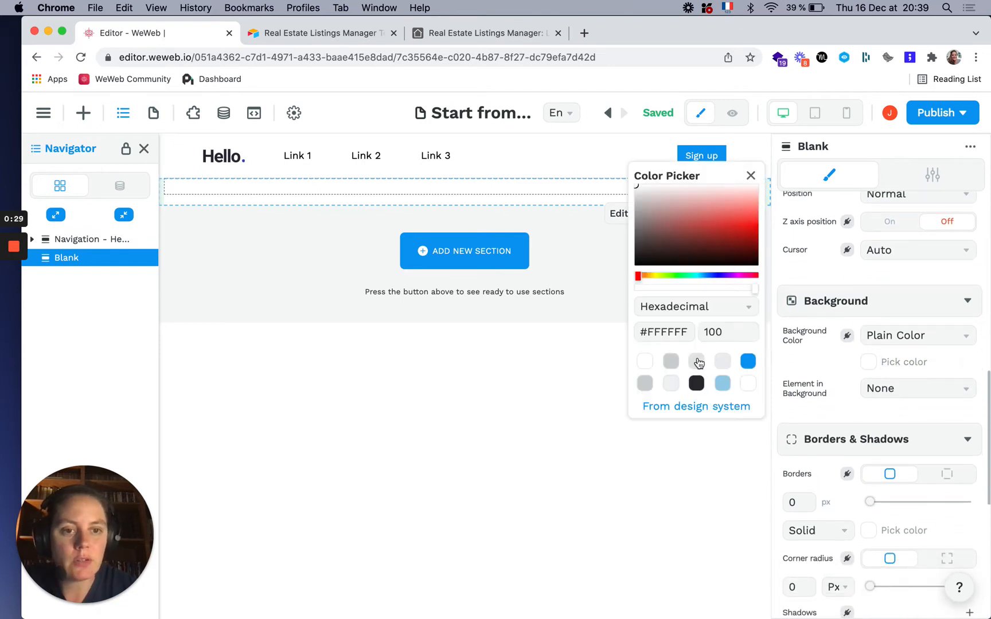
pyautogui.click(671, 361)
pyautogui.click(695, 362)
pyautogui.click(728, 362)
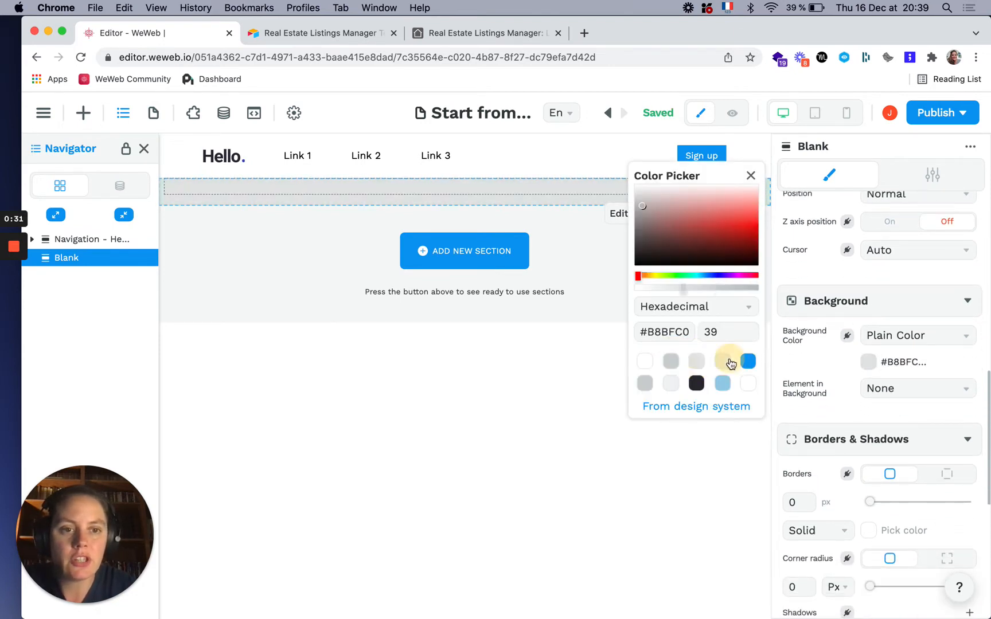
pyautogui.click(747, 361)
pyautogui.click(671, 361)
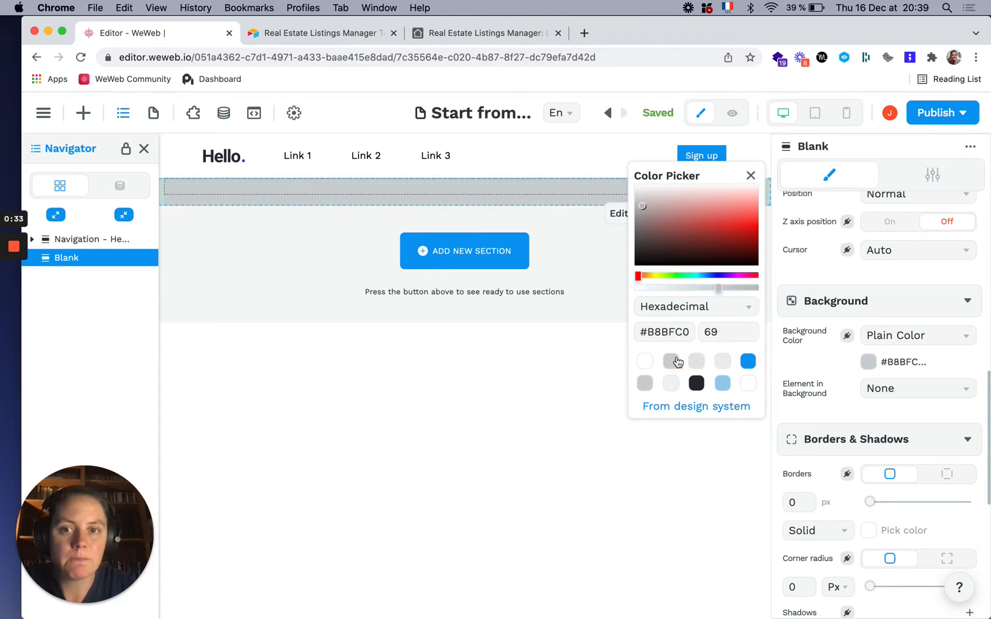
pyautogui.click(259, 274)
# Add the ready-made "Footer - Hello!" section from the Marketplace footers below the Blank section
pyautogui.press('super+Tab')
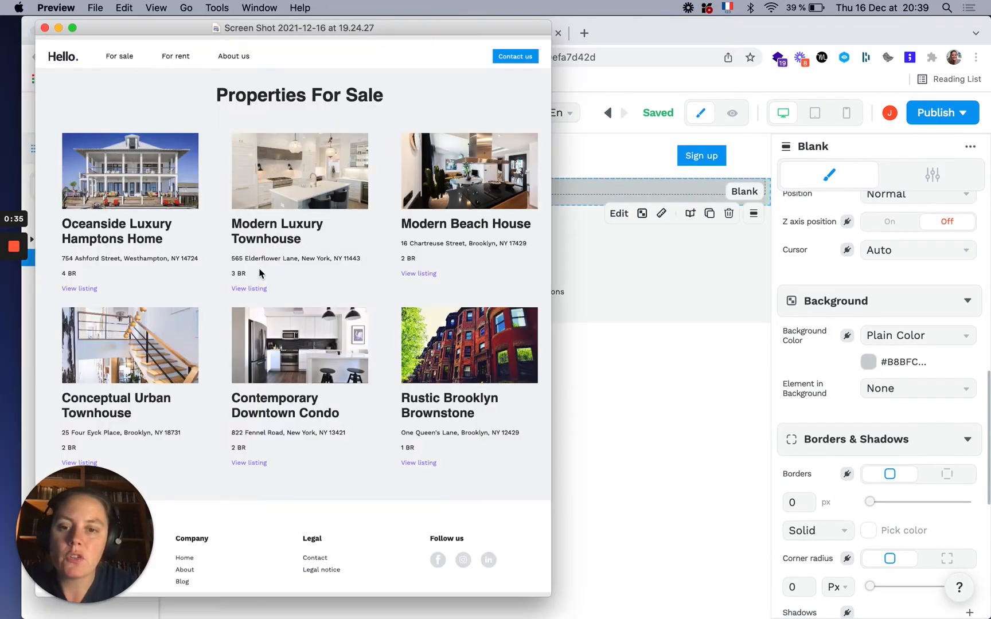
pyautogui.press('super+Tab')
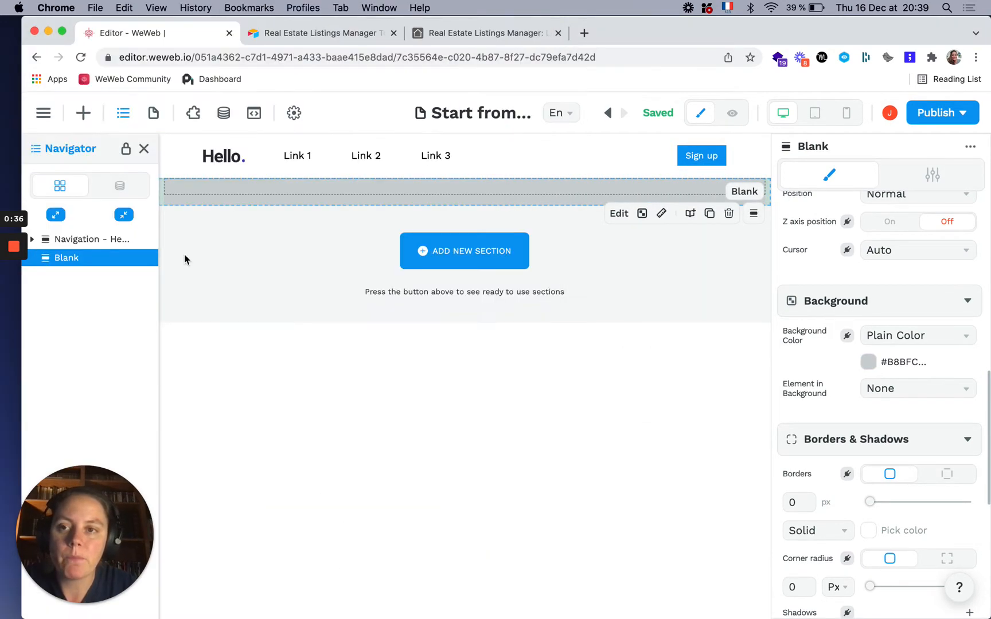
pyautogui.click(82, 113)
pyautogui.click(80, 312)
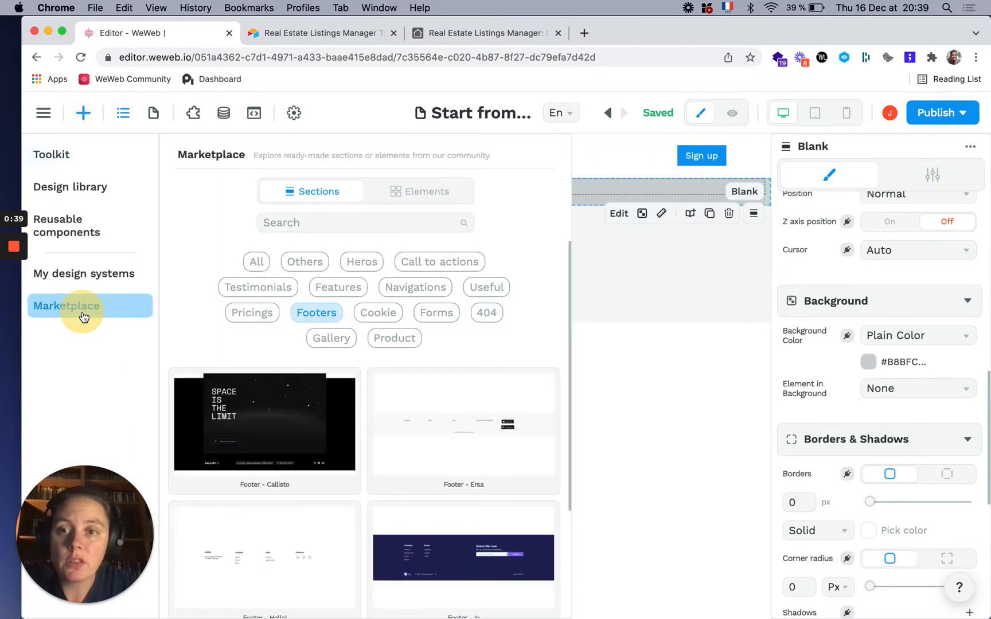
pyautogui.click(378, 312)
pyautogui.click(345, 288)
pyautogui.click(405, 288)
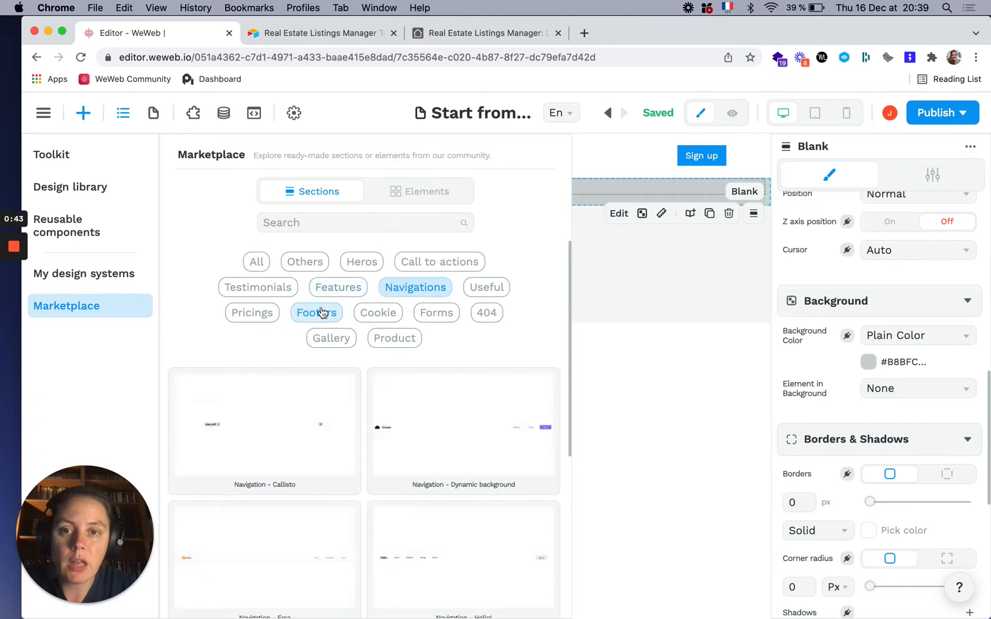
pyautogui.click(316, 312)
pyautogui.scroll(-5, 317, 309)
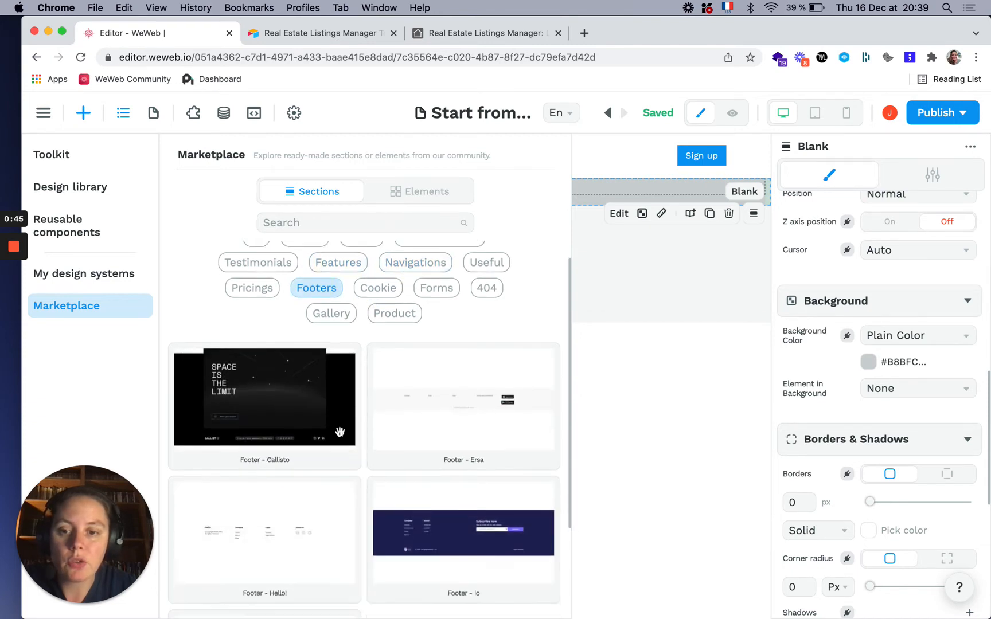
pyautogui.click(682, 338)
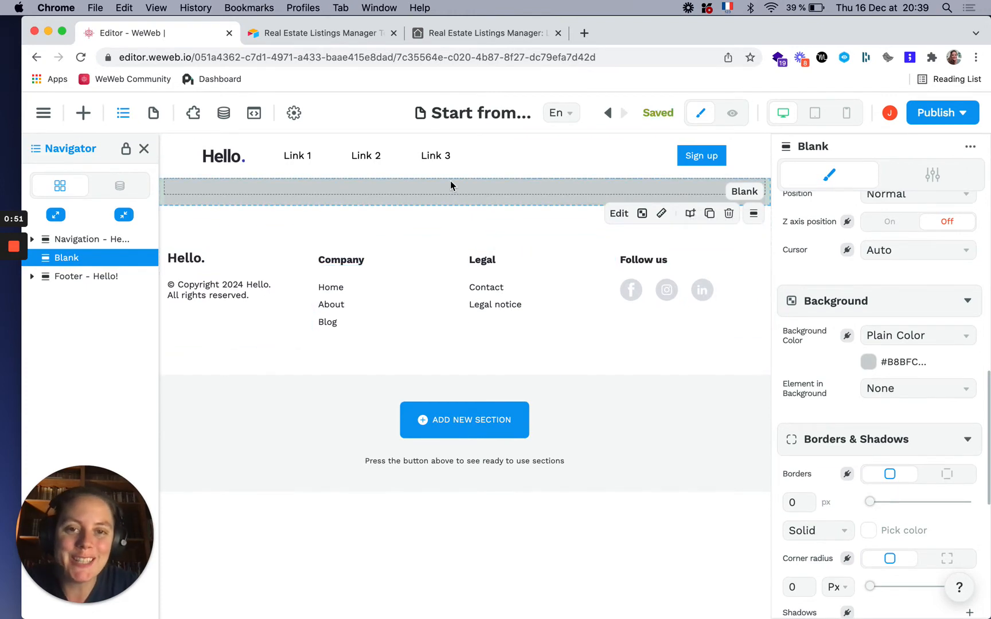
# Check the reference design in Preview and place a Heading element from the Toolkit in the Blank section
pyautogui.press('super+Tab')
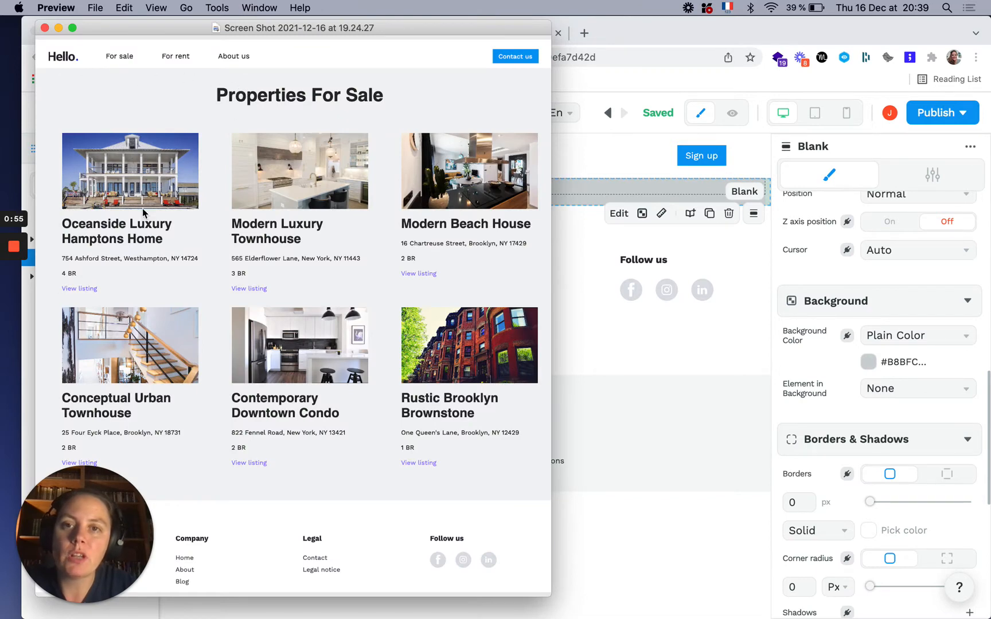
pyautogui.press('super+Tab')
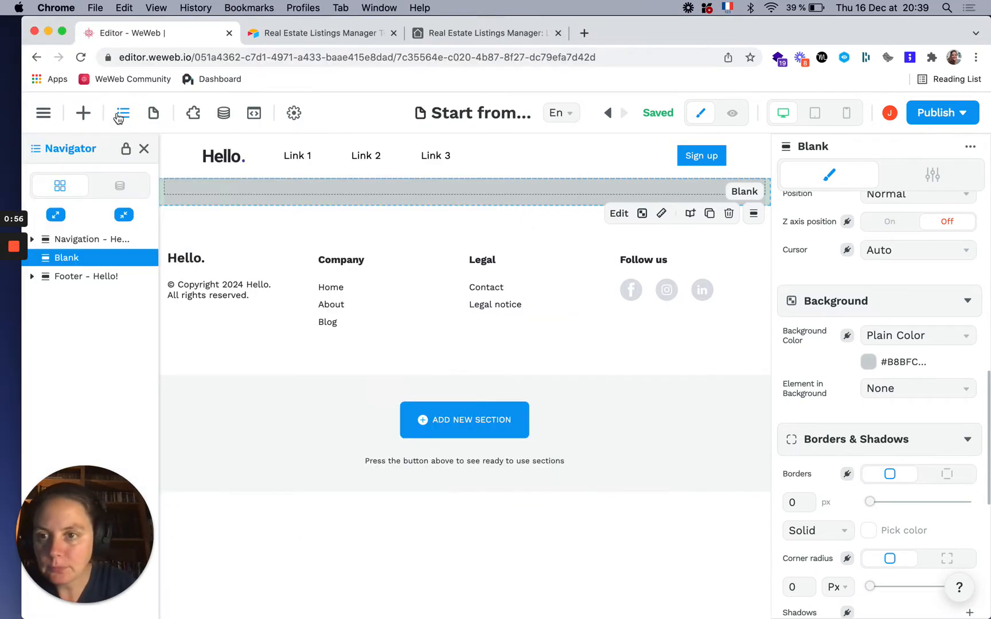
pyautogui.click(84, 113)
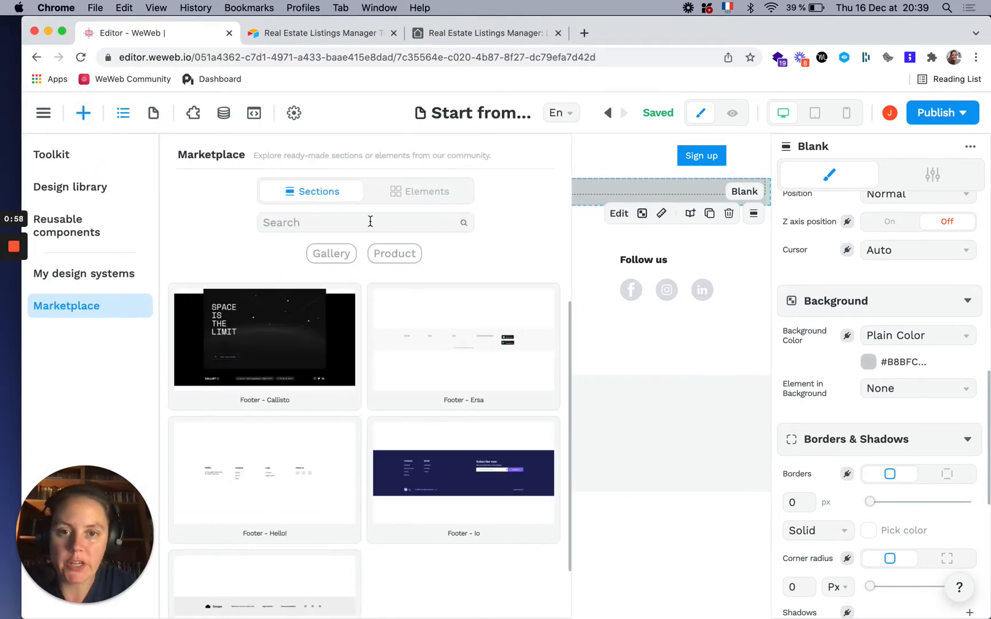
pyautogui.click(68, 155)
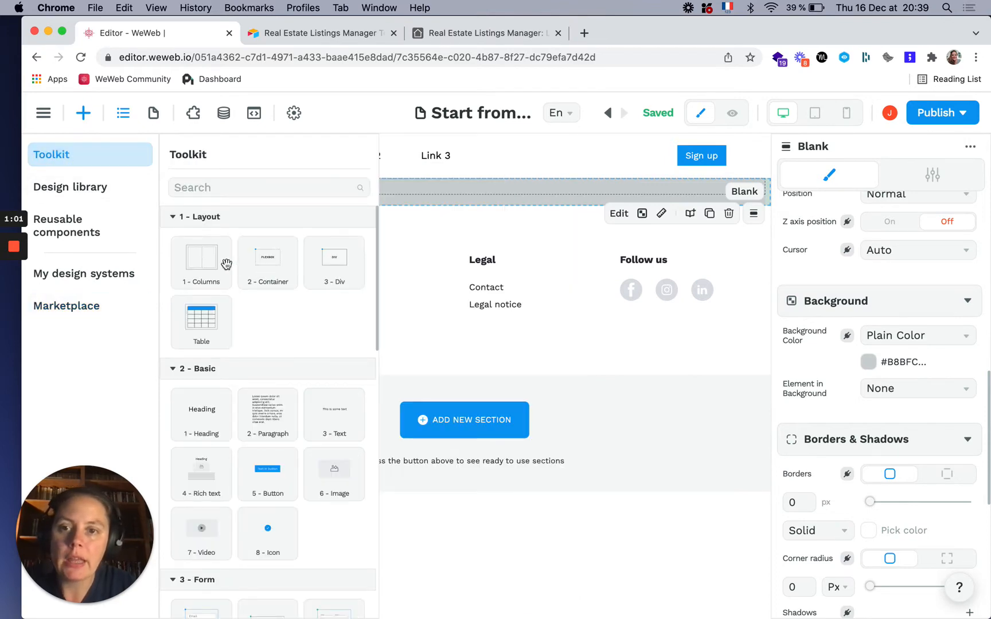
pyautogui.moveTo(200, 414); pyautogui.dragTo(468, 189)
# Replace the heading's placeholder text with "Properties For Sale"
pyautogui.click(280, 189)
pyautogui.doubleClick(281, 189)
pyautogui.write('P')
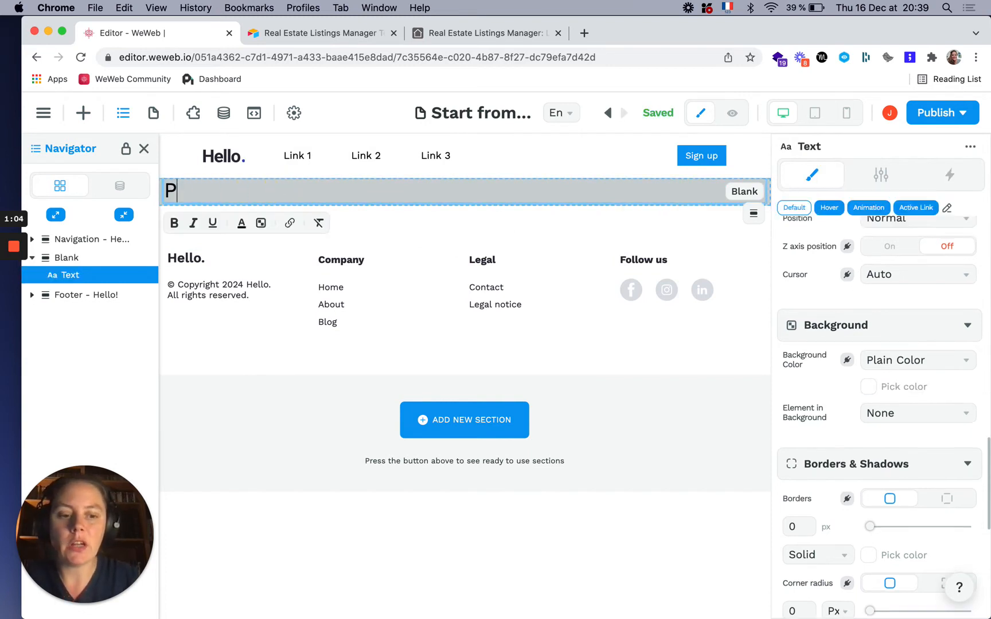
pyautogui.write('rope')
pyautogui.press('BackSpace')
pyautogui.write('perties ')
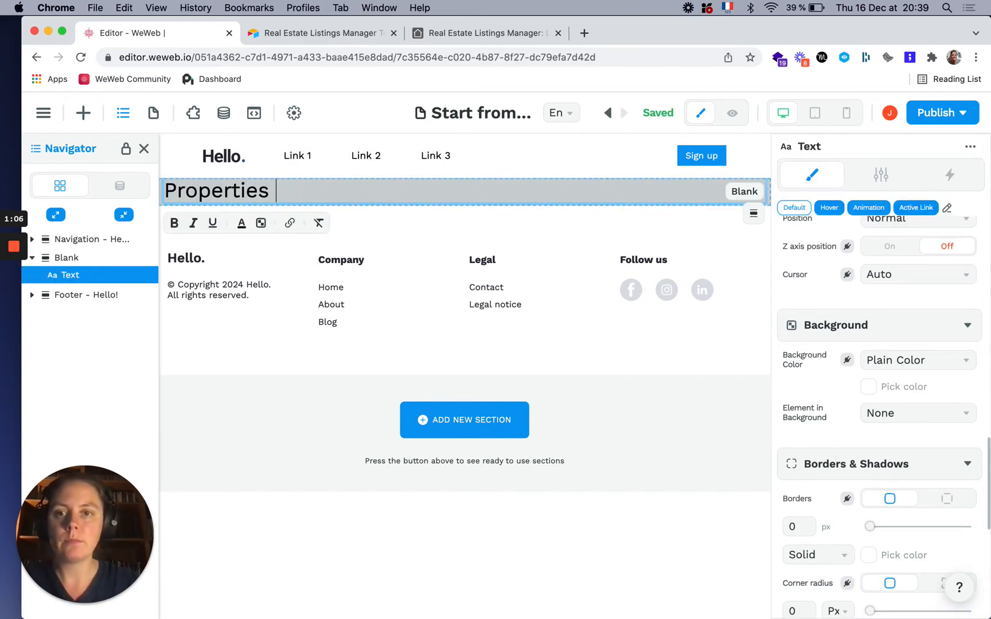
pyautogui.write('For Sale')
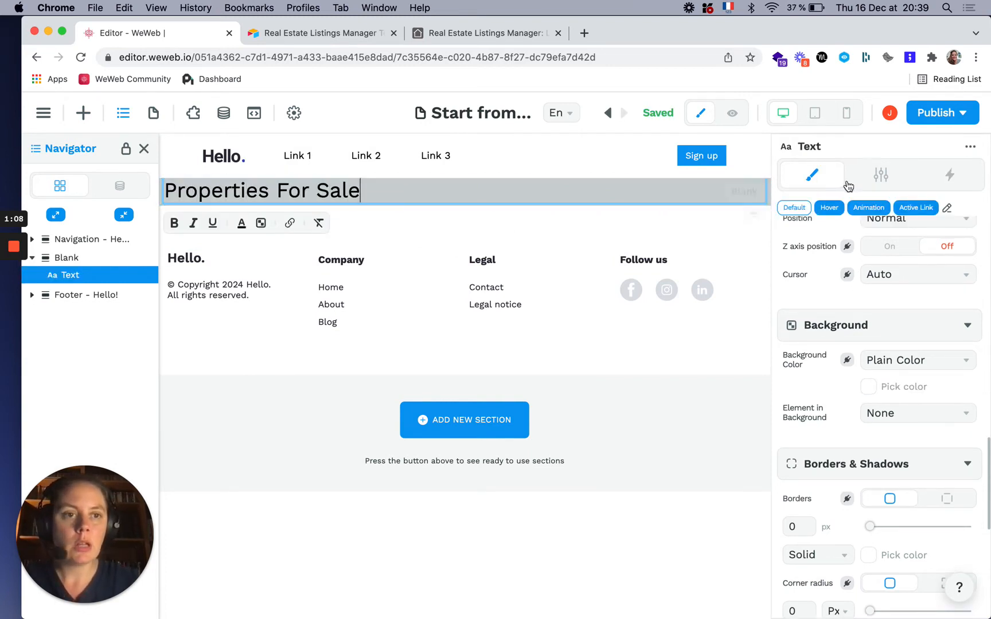
# Change the "Properties For Sale" heading's HTML tag to H1
pyautogui.click(867, 182)
pyautogui.click(897, 258)
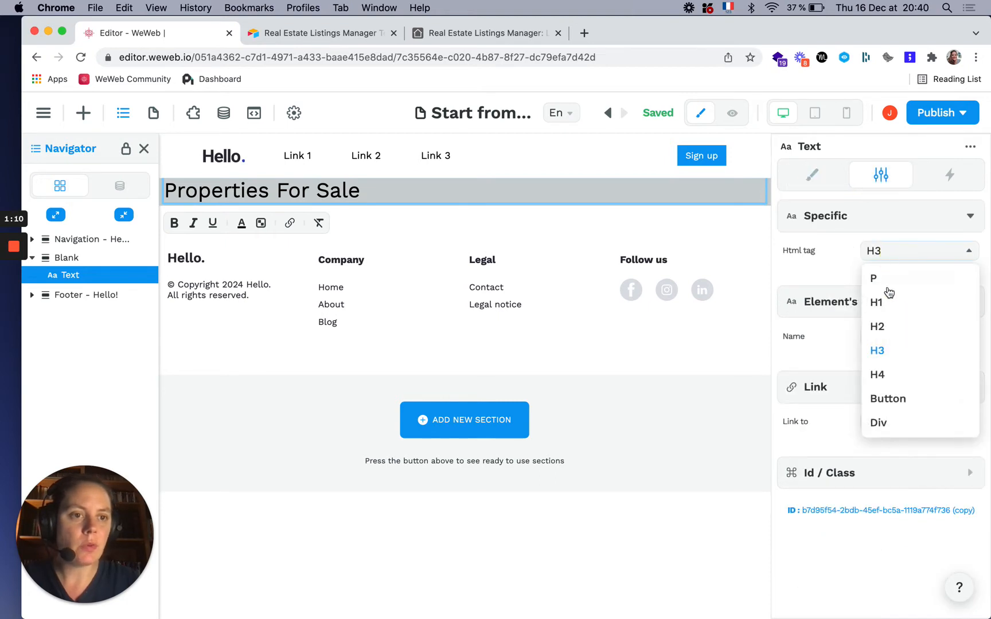
pyautogui.click(882, 301)
# Centre the heading, enlarge its text to 65 px and set its font weight to 600 - Semi Bold
pyautogui.click(811, 175)
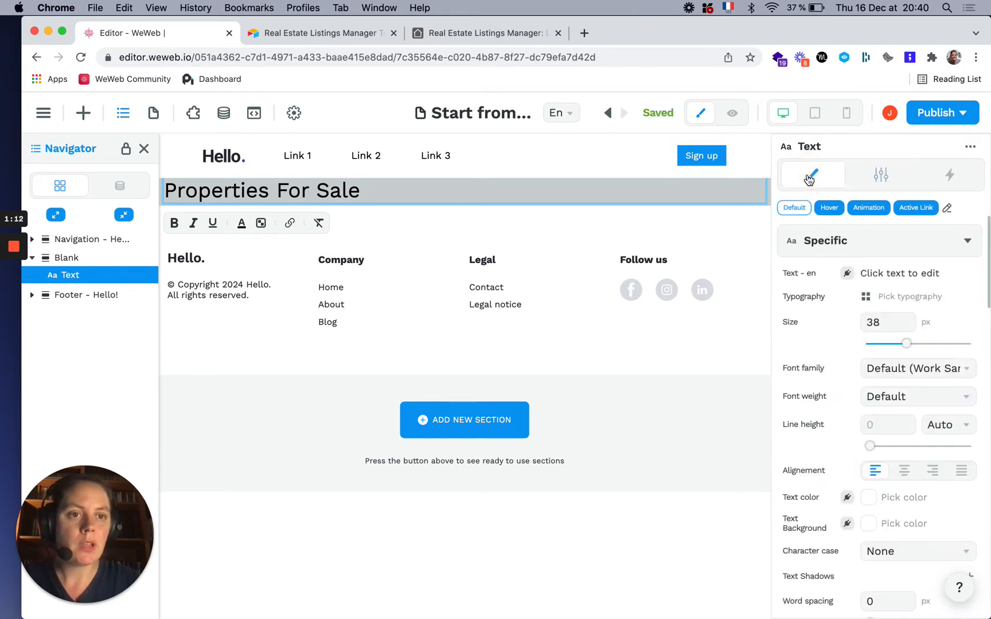
pyautogui.click(904, 471)
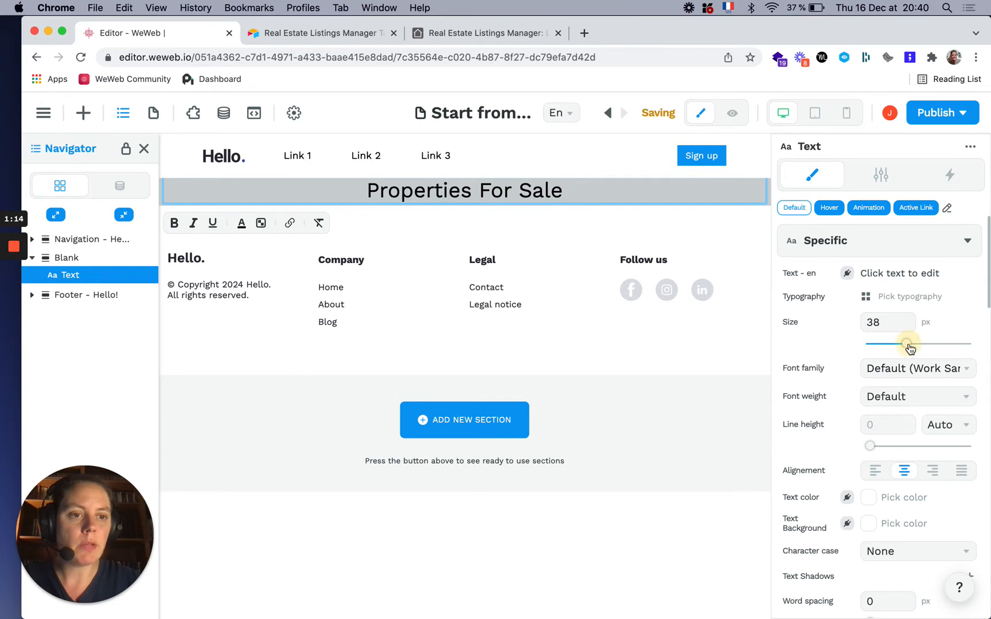
pyautogui.moveTo(906, 344); pyautogui.dragTo(933, 349)
pyautogui.click(923, 395)
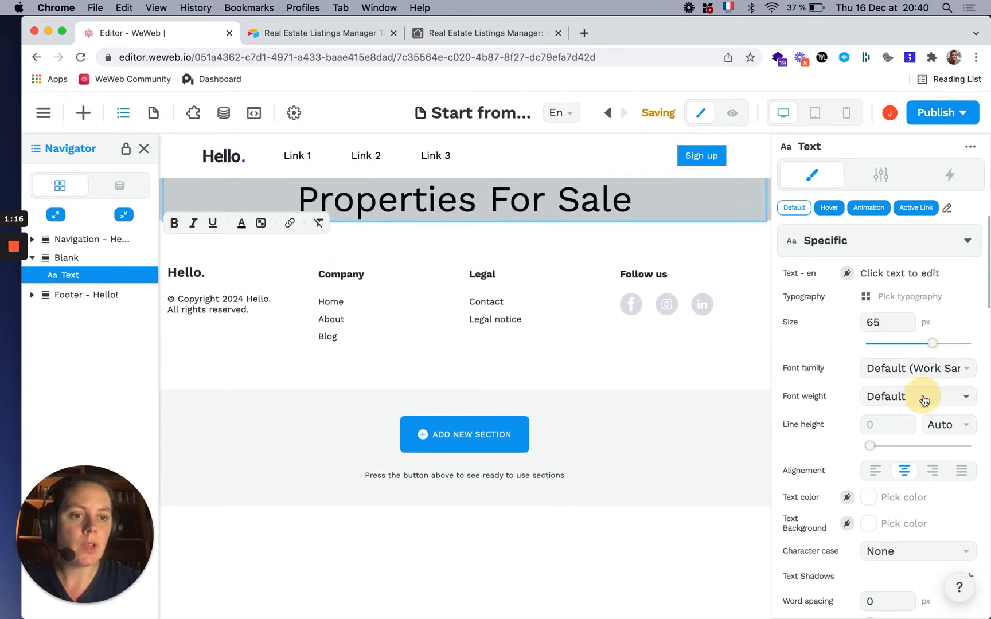
pyautogui.click(910, 567)
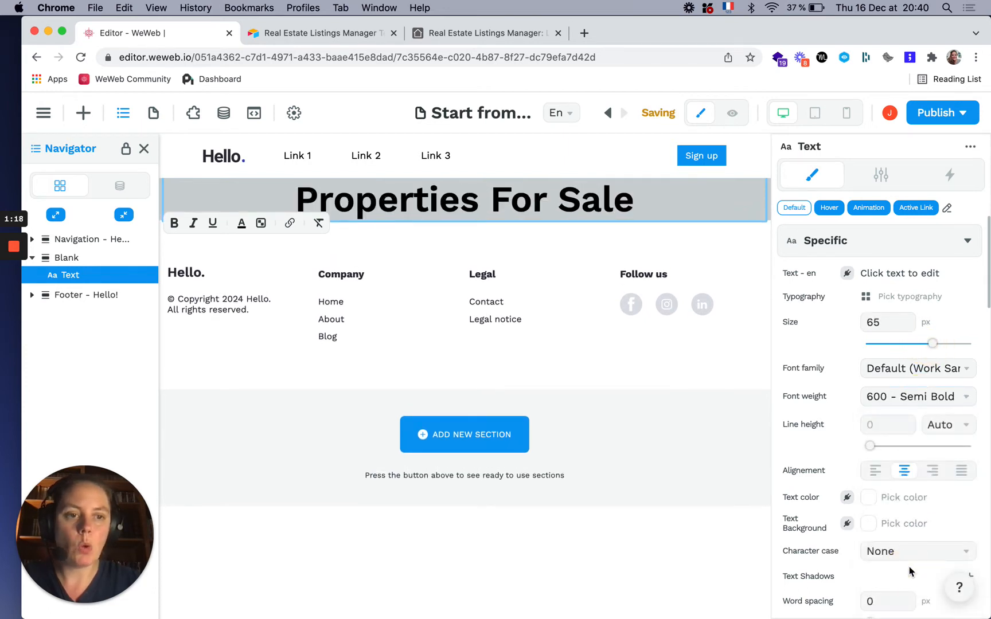
# Set the heading's padding to 40 px on all sides
pyautogui.scroll(-5, 827, 489)
pyautogui.scroll(-4, 828, 489)
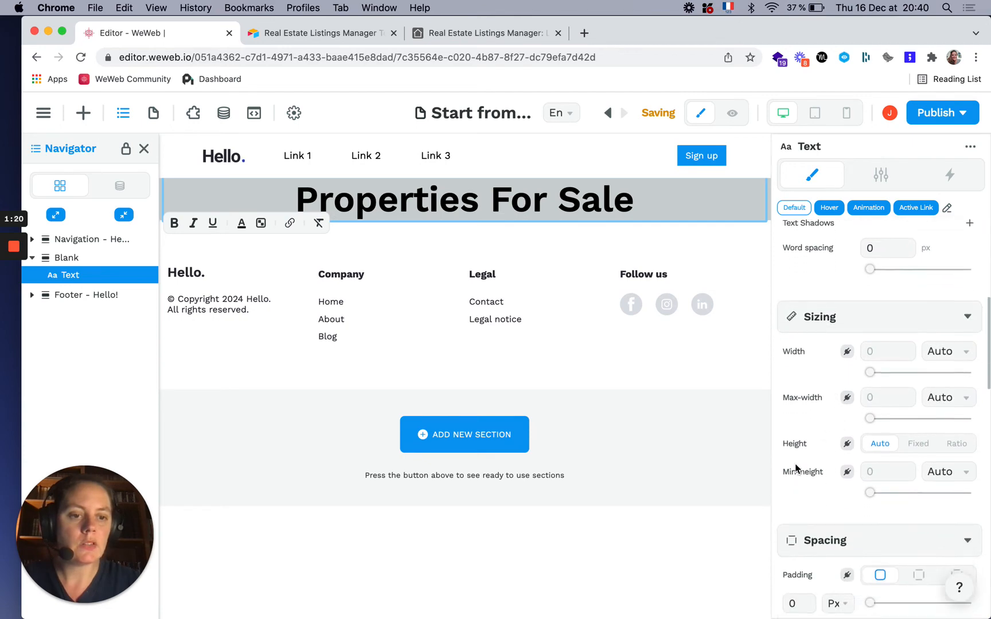
pyautogui.click(792, 490)
pyautogui.write('40')
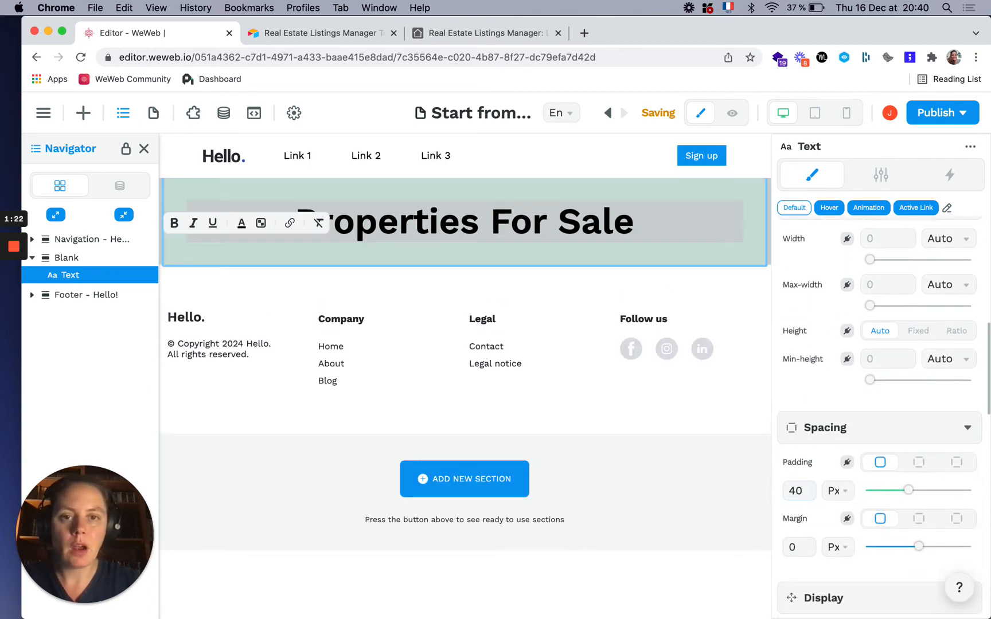
# Check the property grid in the Preview screenshot and insert a Columns layout directly below the heading
pyautogui.press('super+Tab')
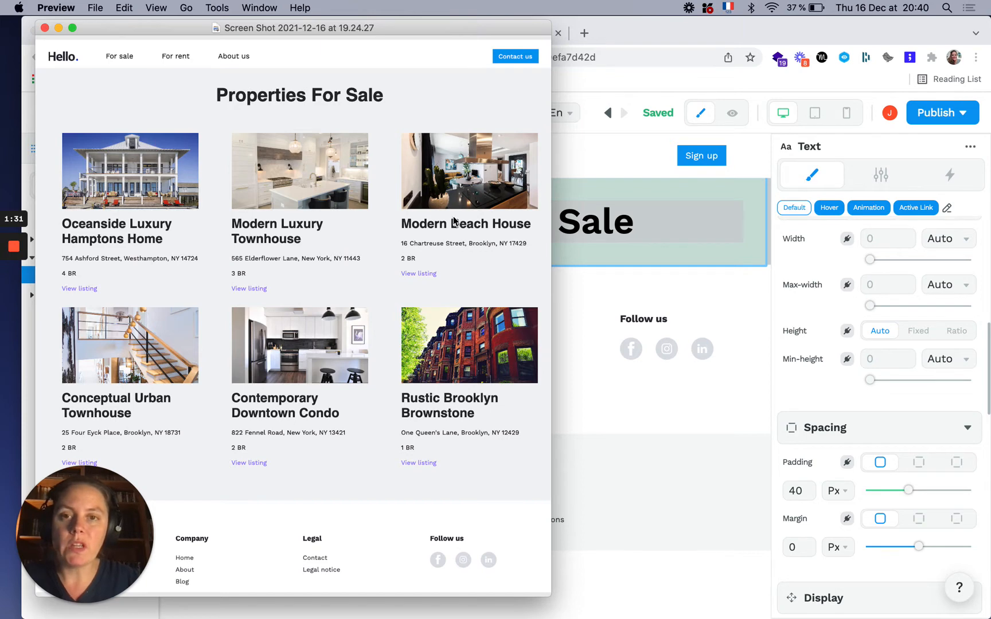
pyautogui.press('super+Tab')
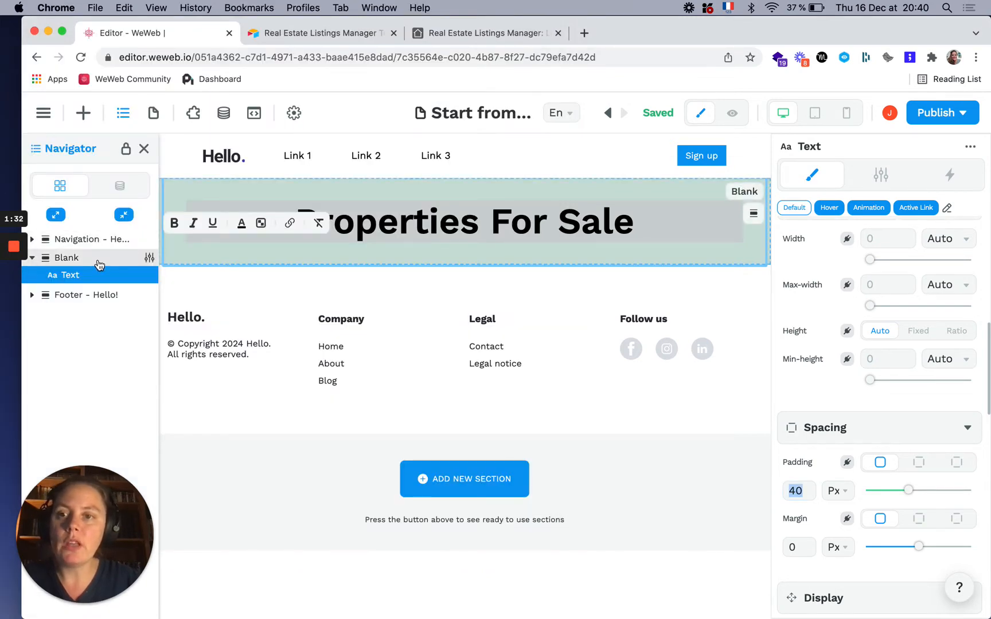
pyautogui.click(84, 115)
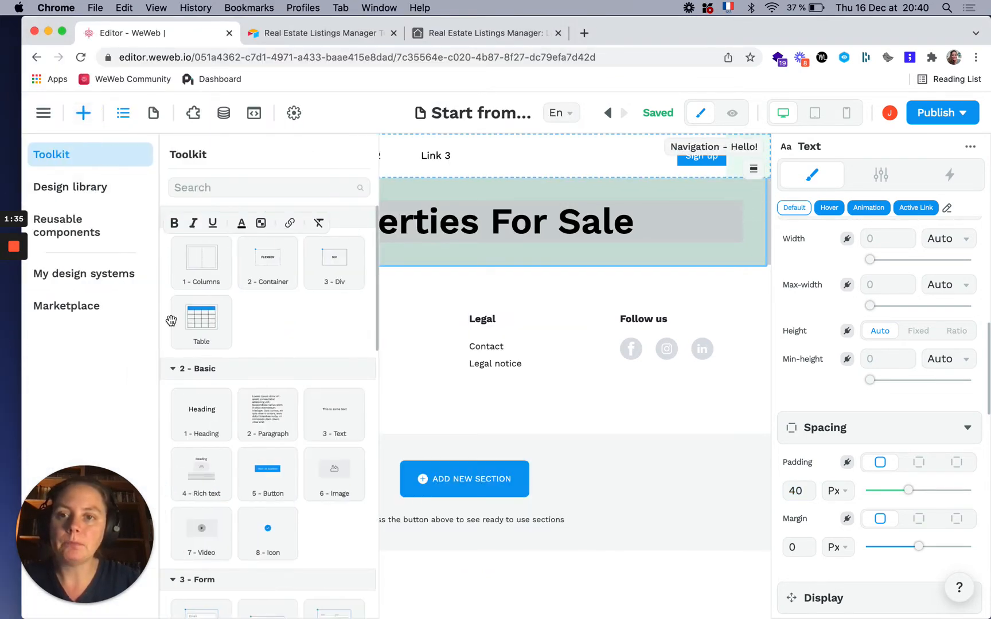
pyautogui.moveTo(195, 267); pyautogui.dragTo(477, 263)
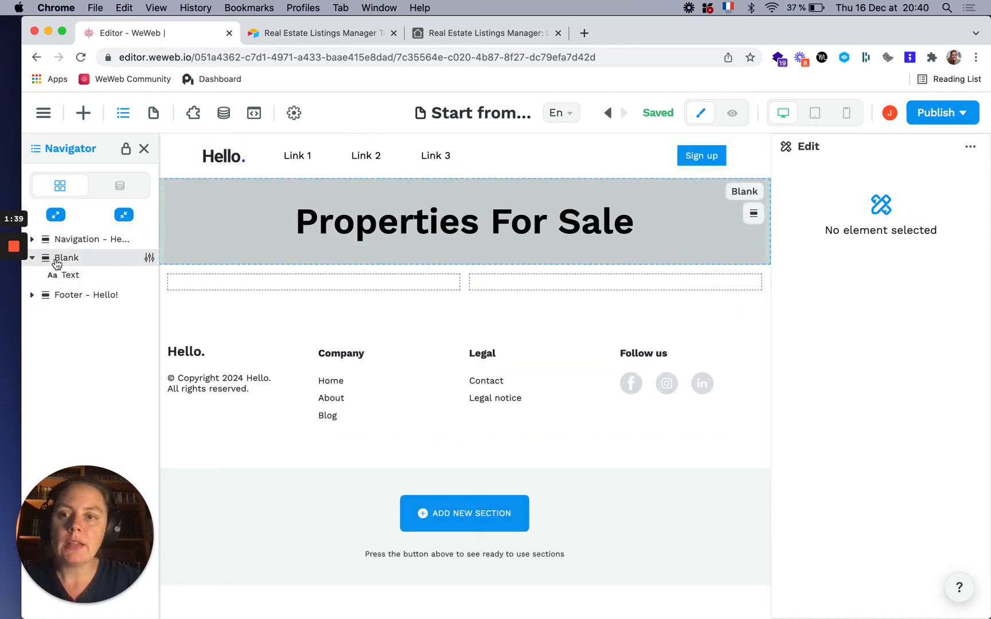
# Move the new Columns element out of the footer into the Blank section below the heading text and expand its contents
pyautogui.click(222, 281)
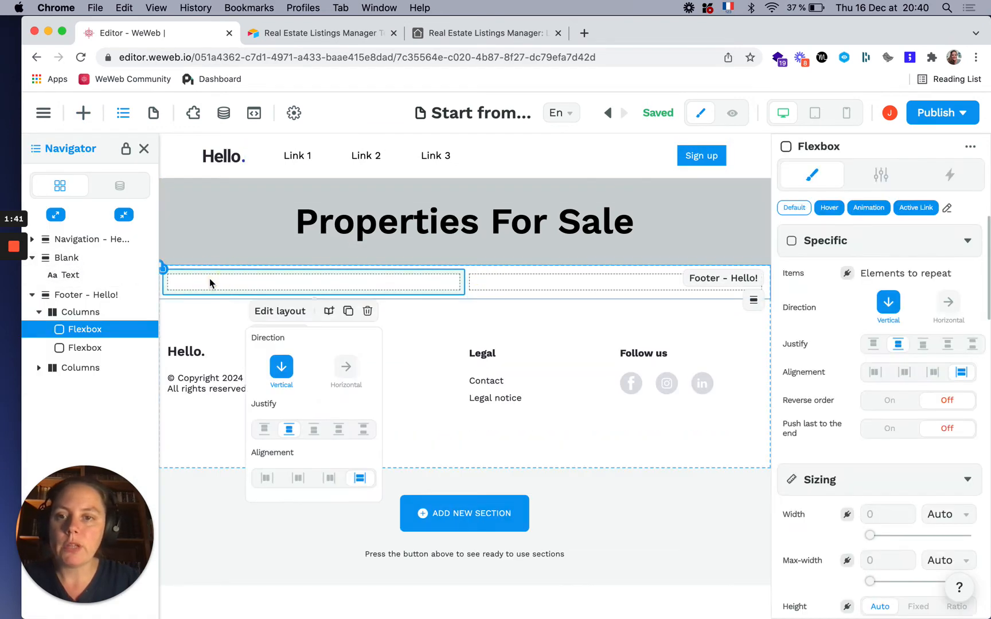
pyautogui.click(87, 313)
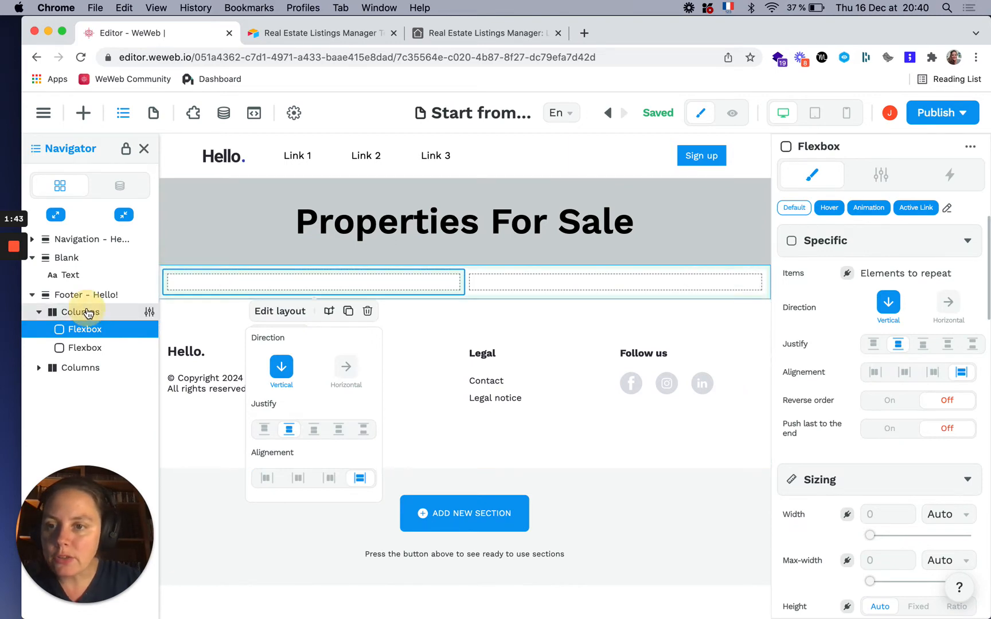
pyautogui.moveTo(88, 313); pyautogui.dragTo(87, 281)
pyautogui.click(90, 293)
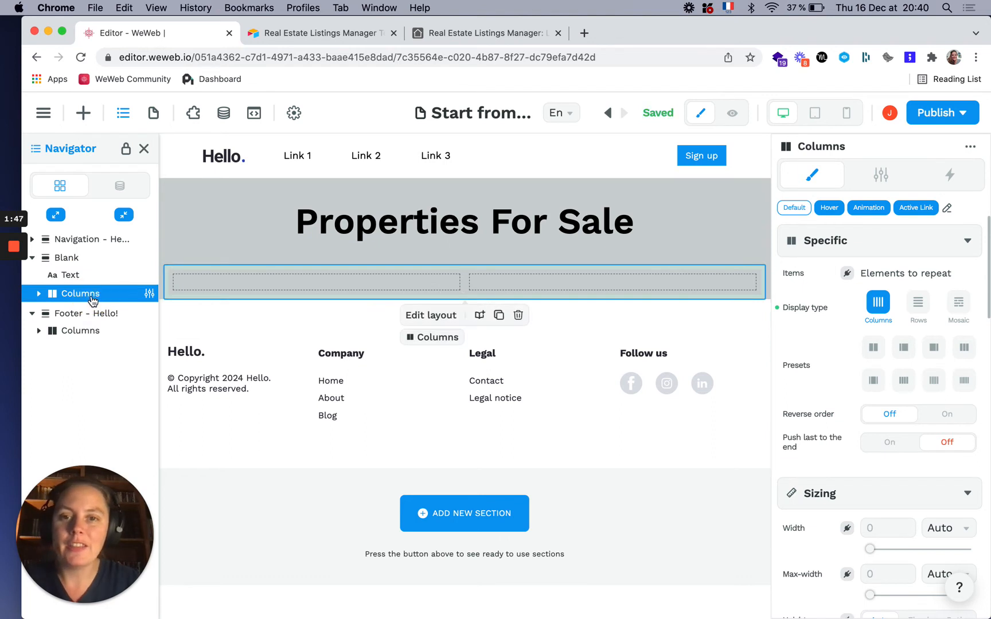
pyautogui.click(38, 294)
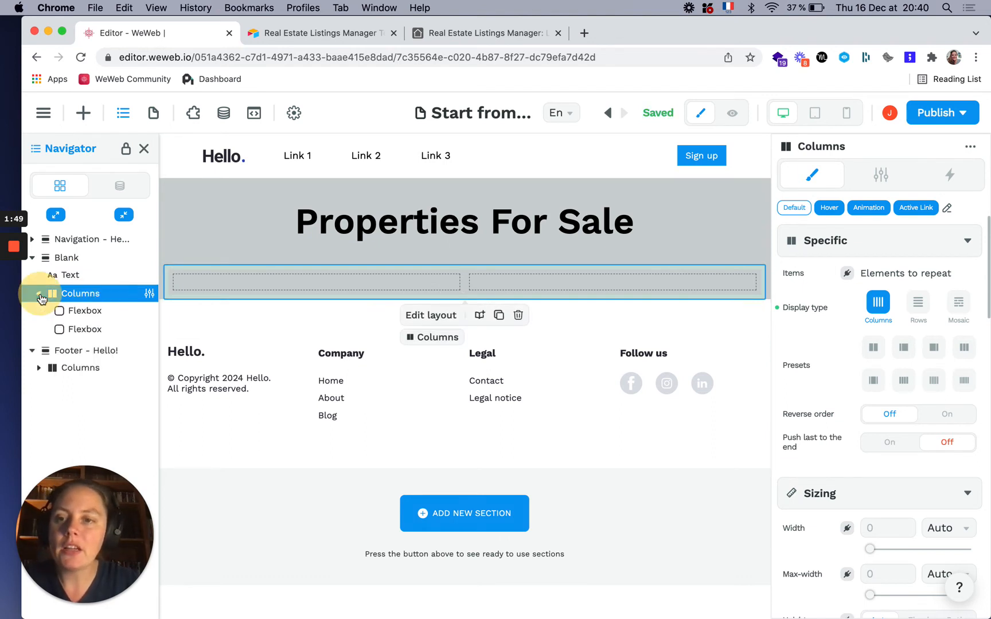
# Delete the second Flexbox from the Columns element below the heading and rename that Columns element "Collection List"
pyautogui.click(84, 329)
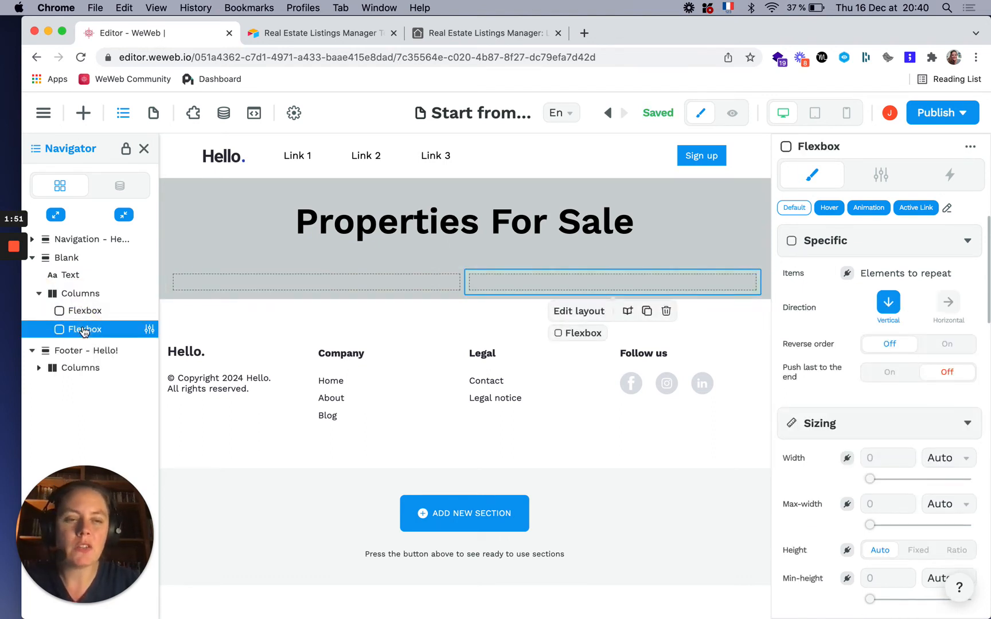
pyautogui.press('Delete')
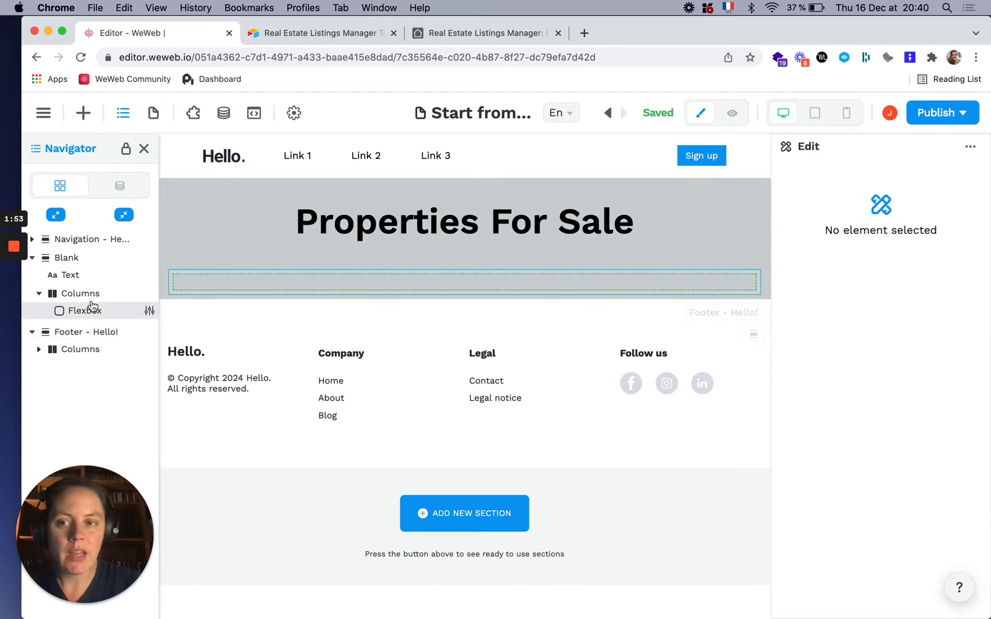
pyautogui.click(98, 296)
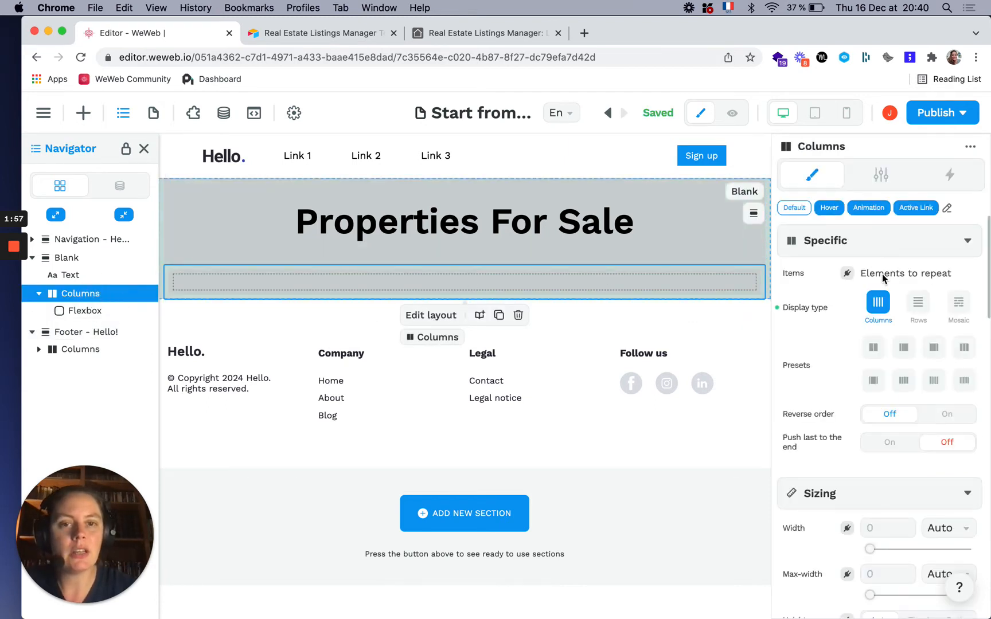
pyautogui.click(880, 175)
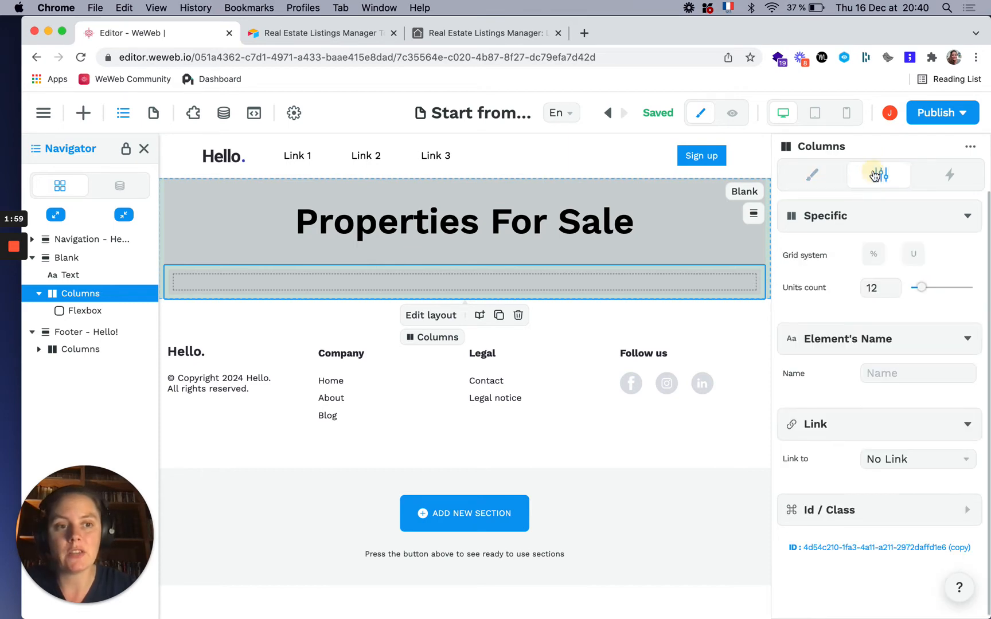
pyautogui.click(880, 371)
pyautogui.write('Collec')
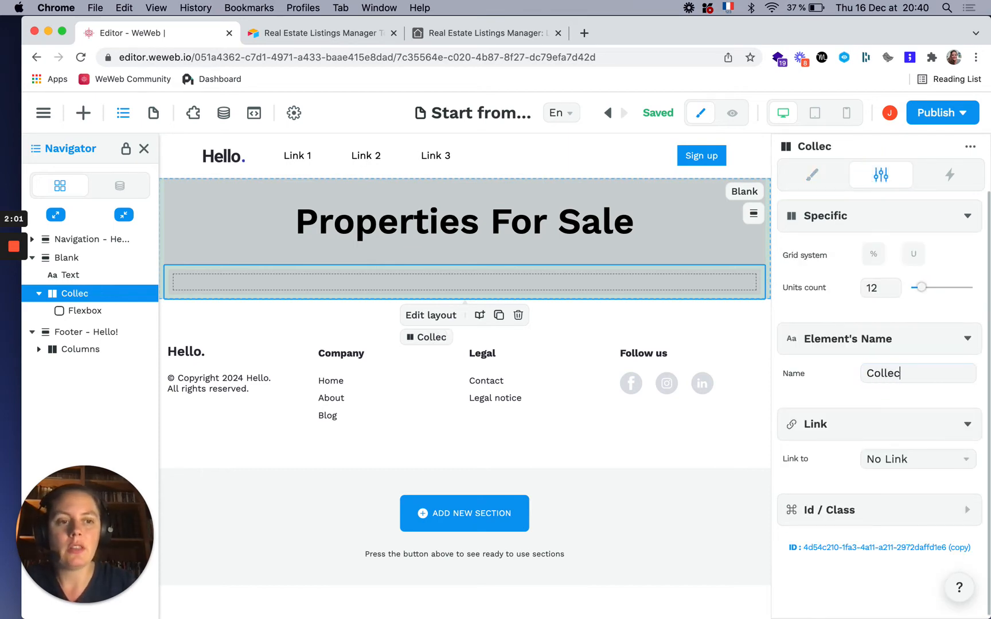
pyautogui.write('tion List')
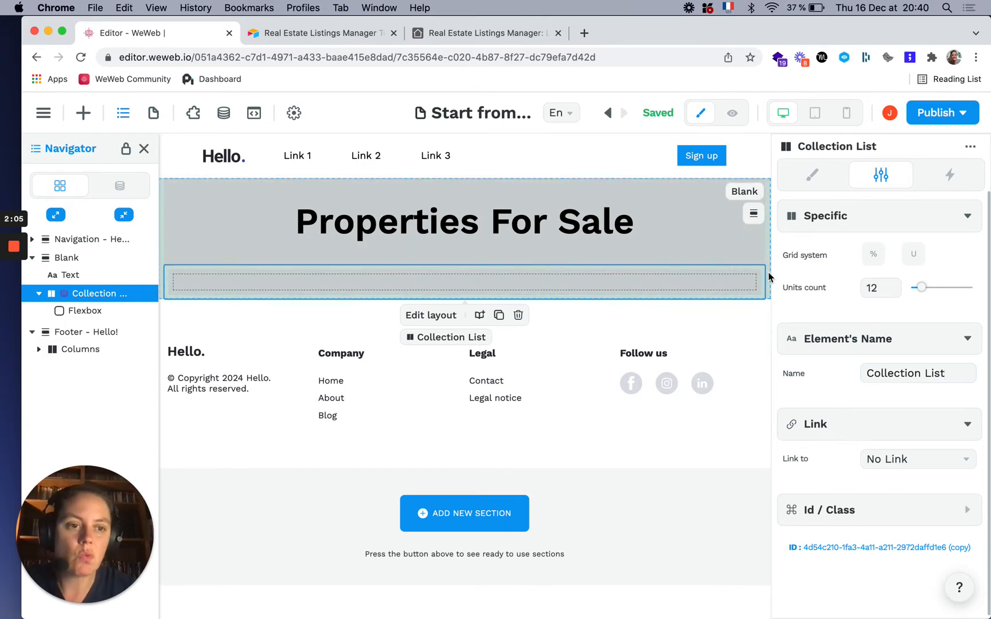
# Review the Real Estate Listings Manager base and its template page in Airtable, and the property grid in the Preview screenshot
pyautogui.click(812, 175)
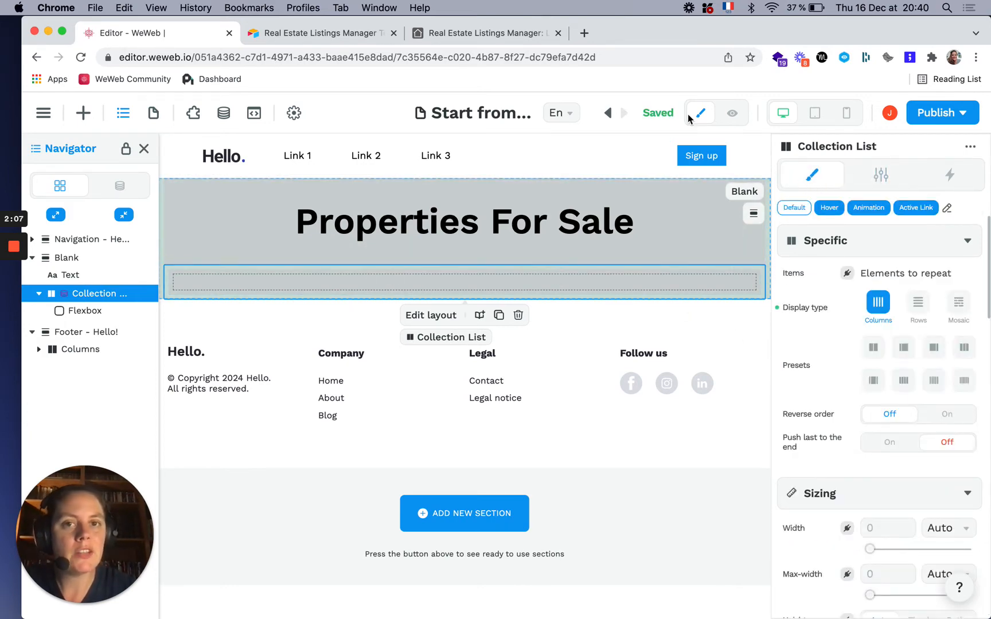
pyautogui.click(496, 34)
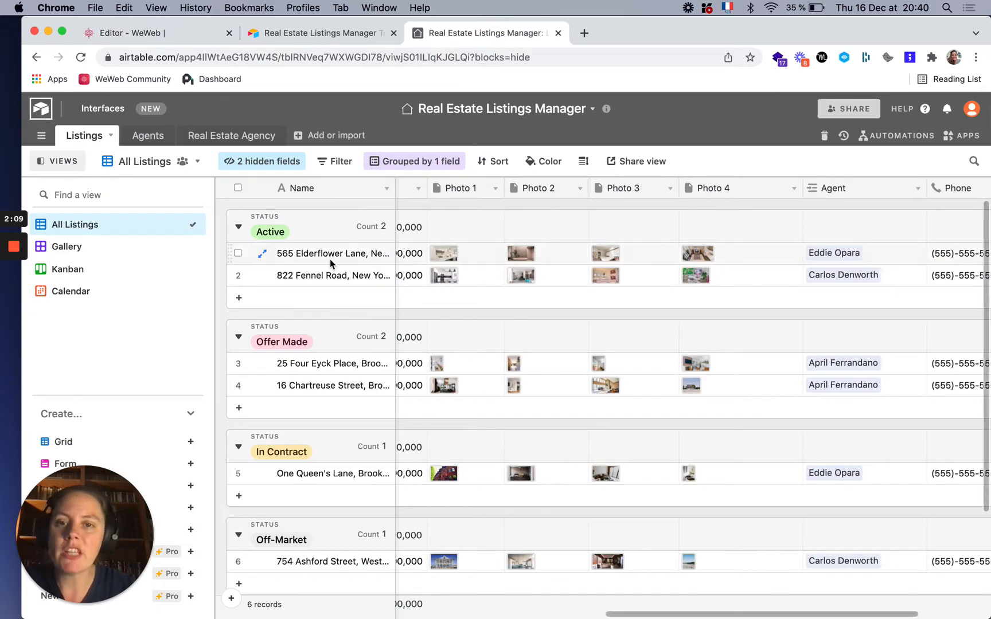
pyautogui.click(362, 32)
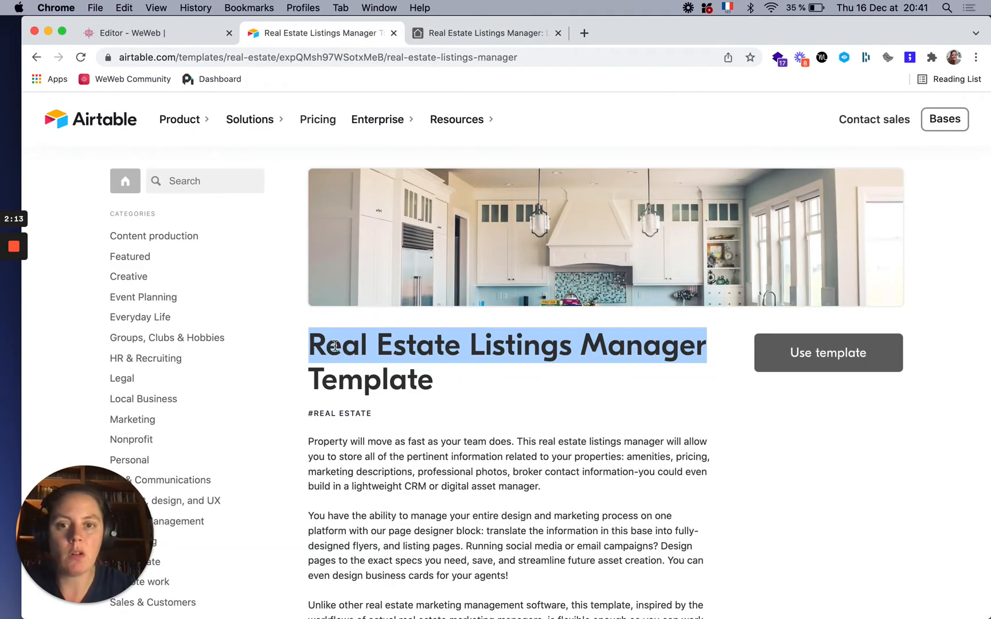
pyautogui.click(489, 38)
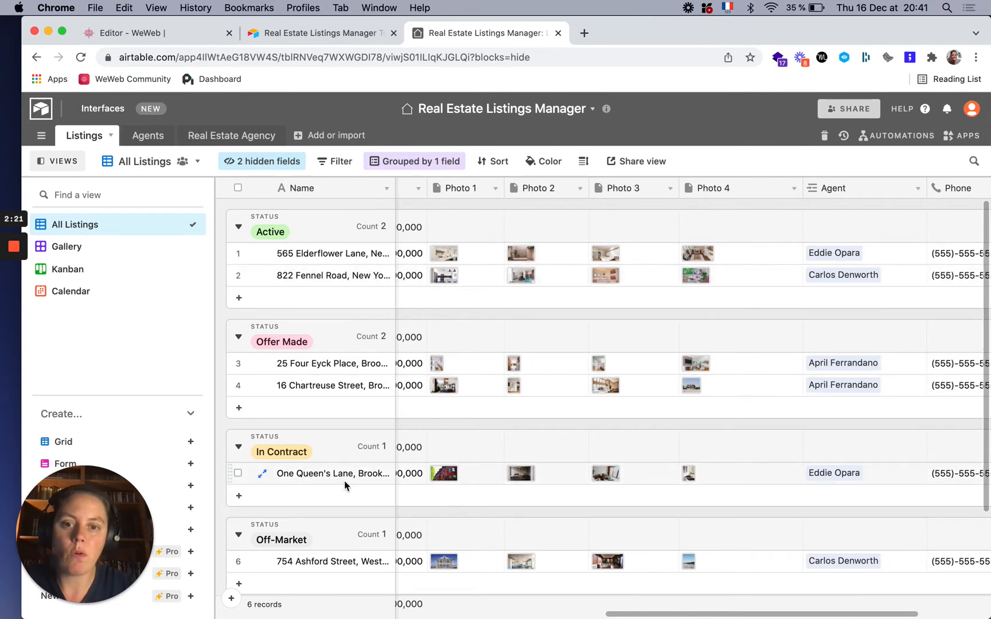
pyautogui.click(189, 33)
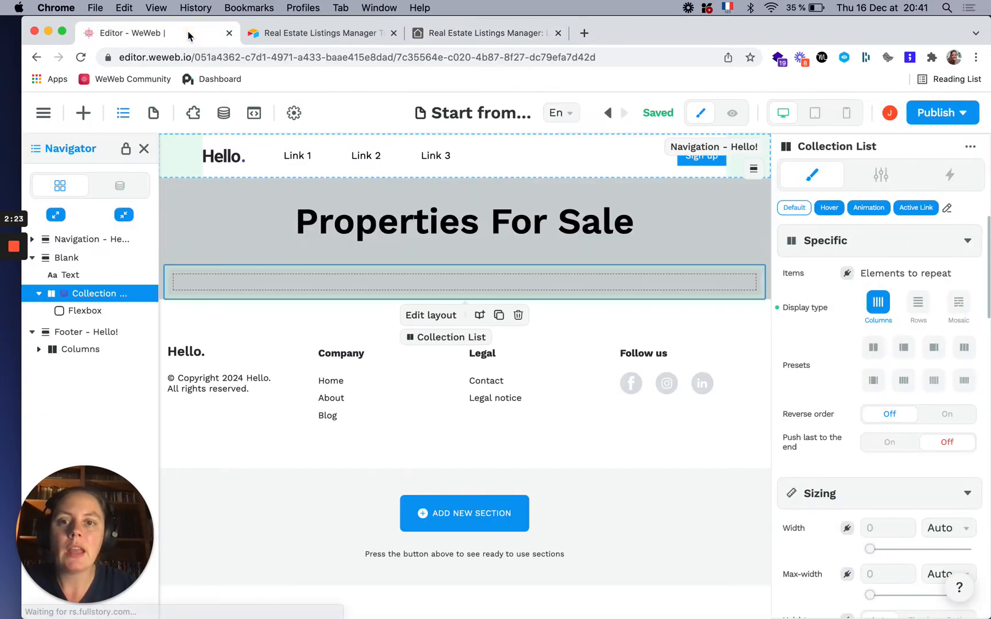
pyautogui.press('super+Tab')
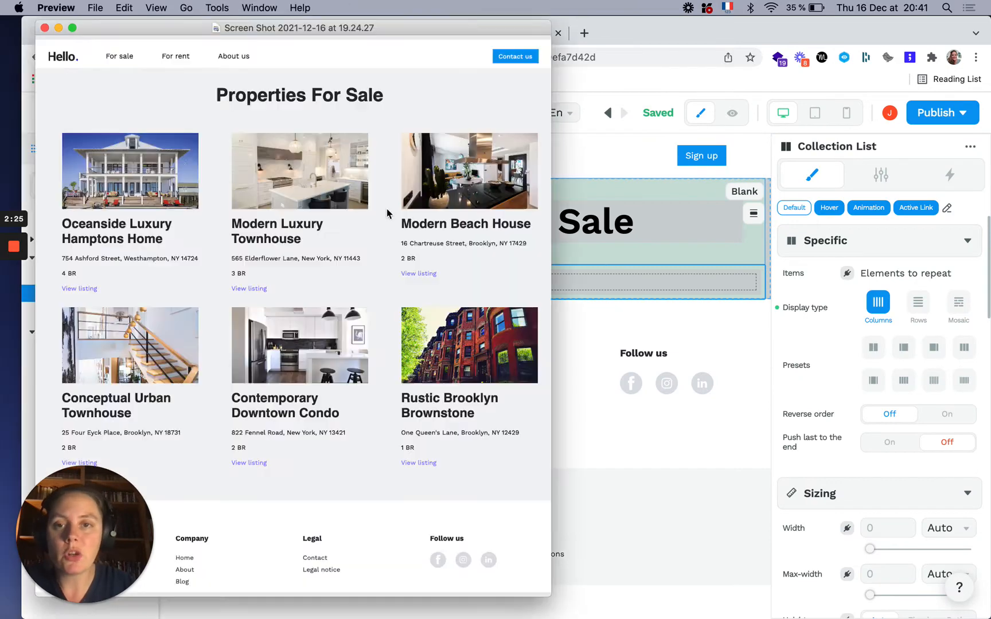
pyautogui.press('super+Tab')
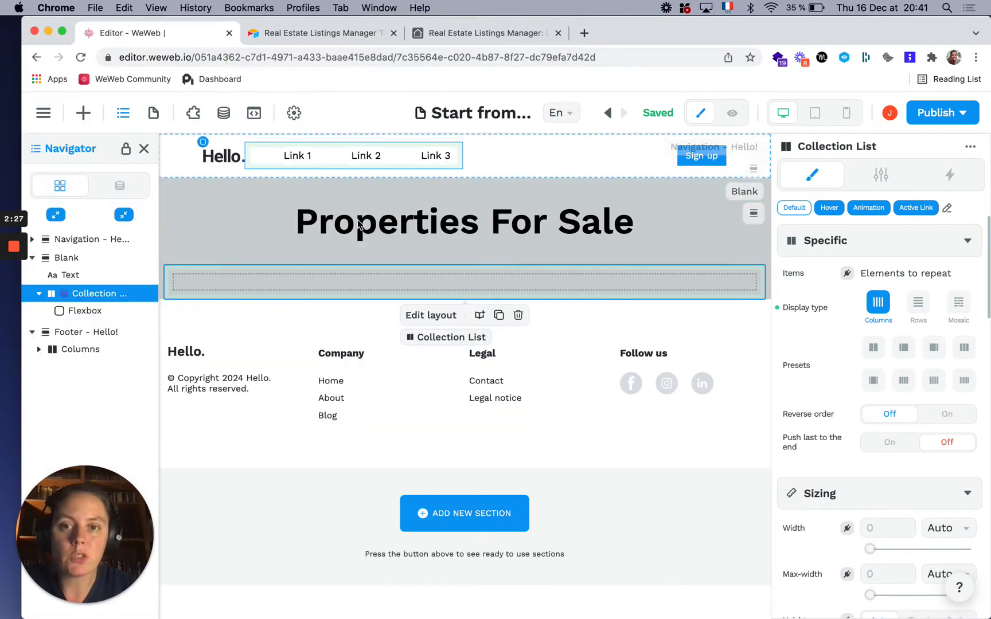
# Bind the Collection List's repeated items to the data array of the Real estate listings collection
pyautogui.click(847, 274)
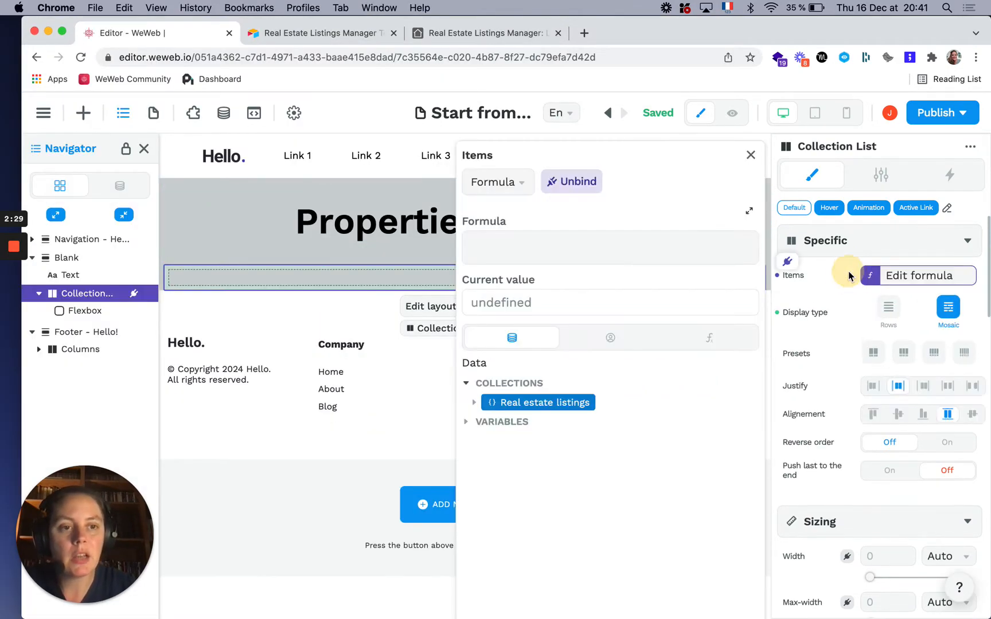
pyautogui.click(473, 403)
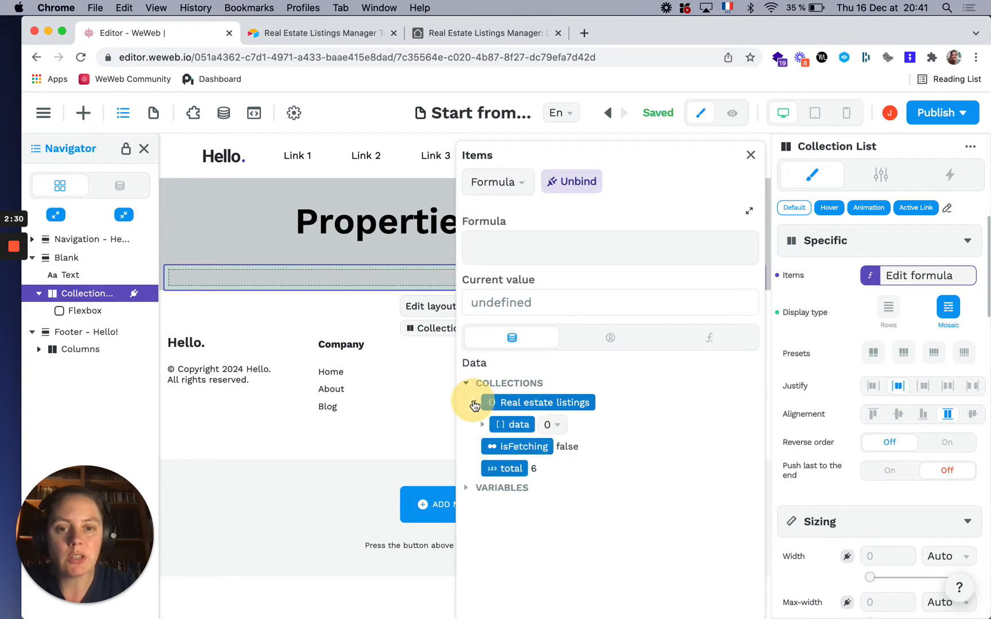
pyautogui.click(507, 424)
pyautogui.click(749, 155)
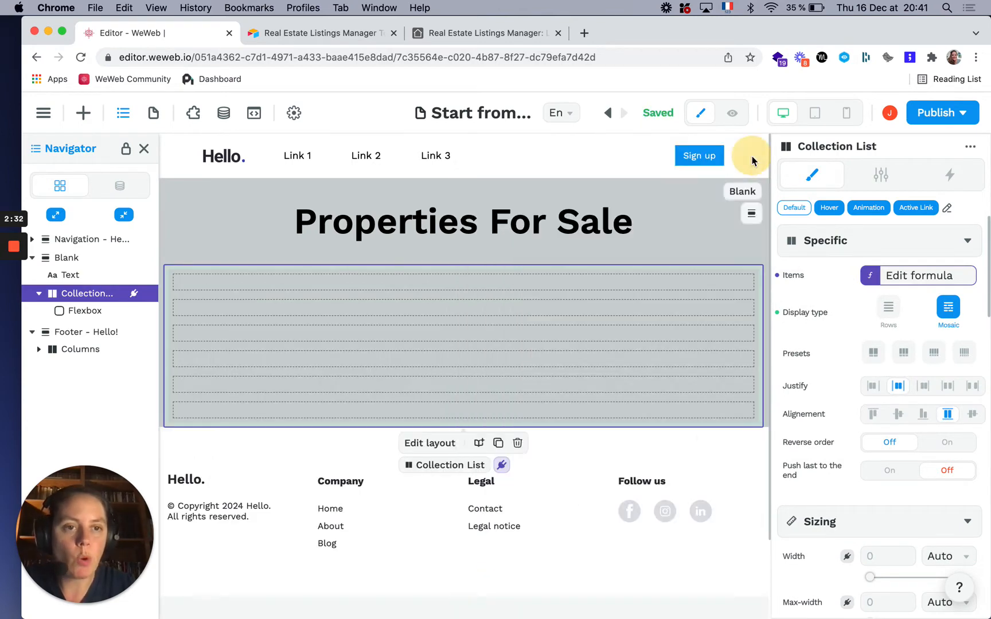
# Check the Airtable source of the Real estate listings collection and inspect the repeated Flexbox items in the Collection List
pyautogui.click(223, 114)
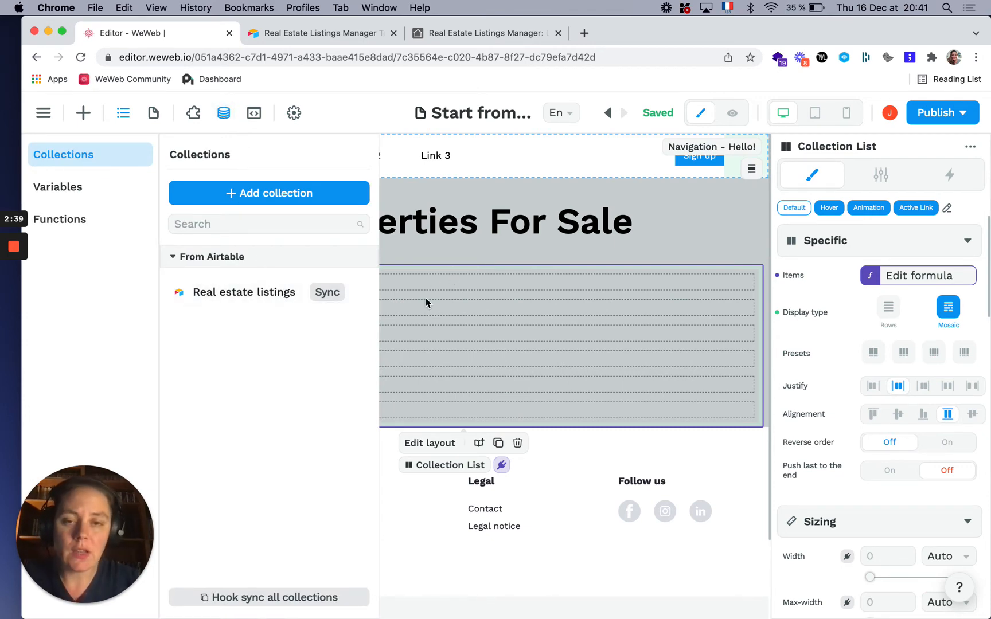
pyautogui.click(447, 290)
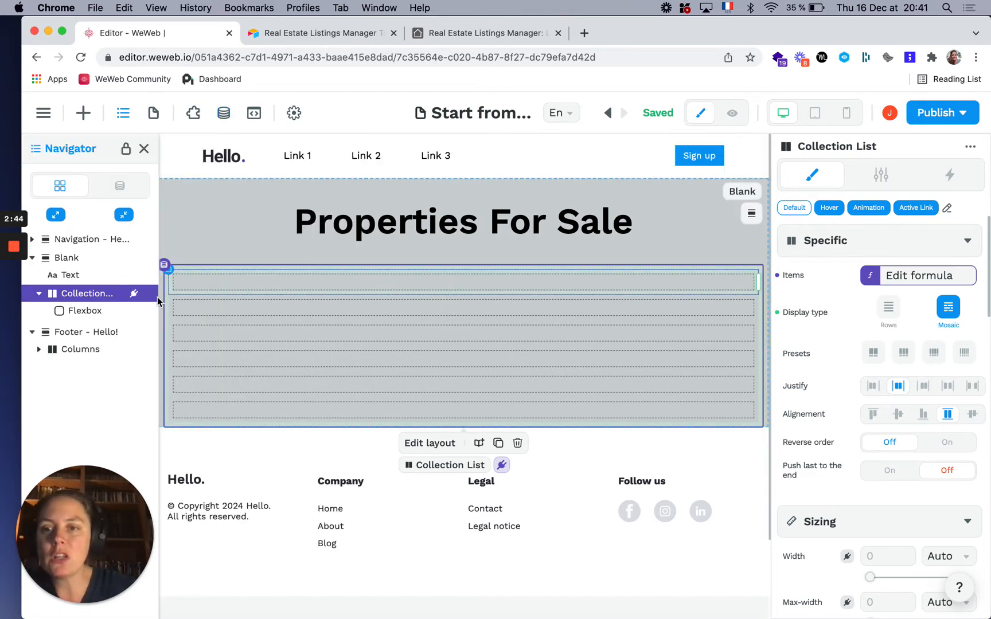
pyautogui.click(86, 311)
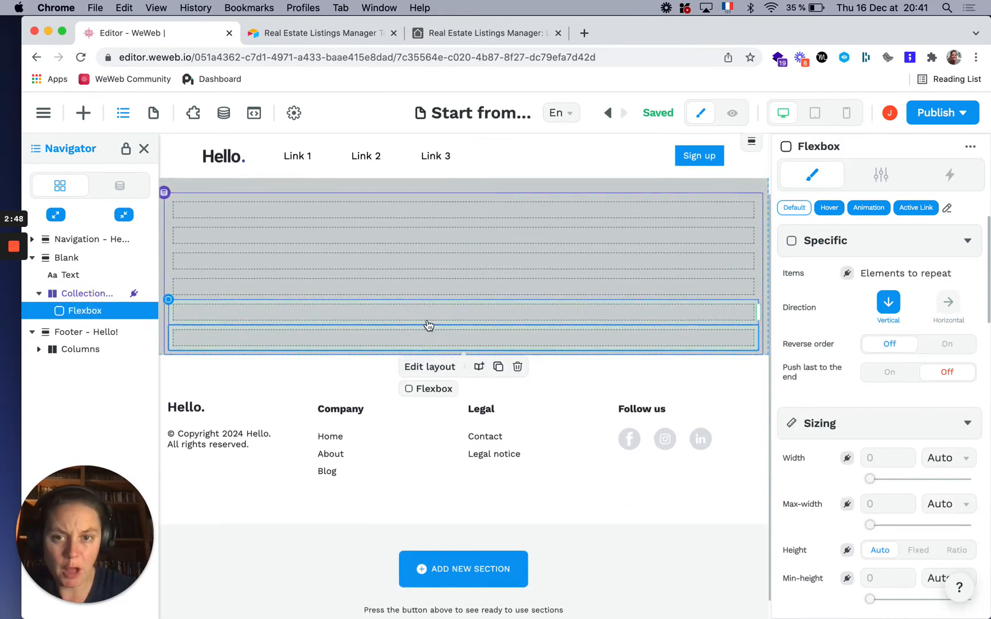
pyautogui.scroll(3, 428, 324)
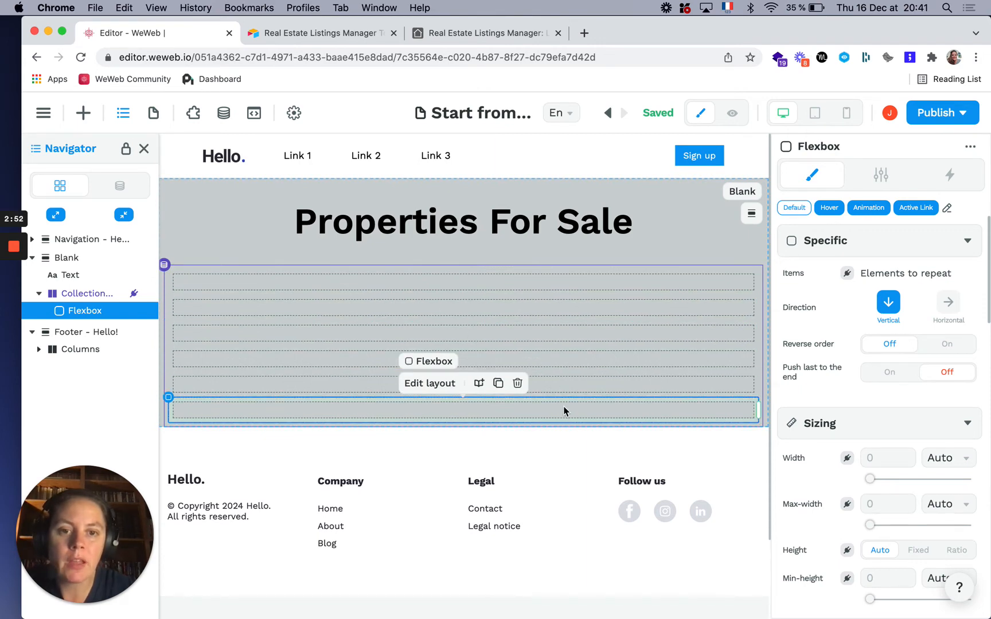
pyautogui.click(452, 33)
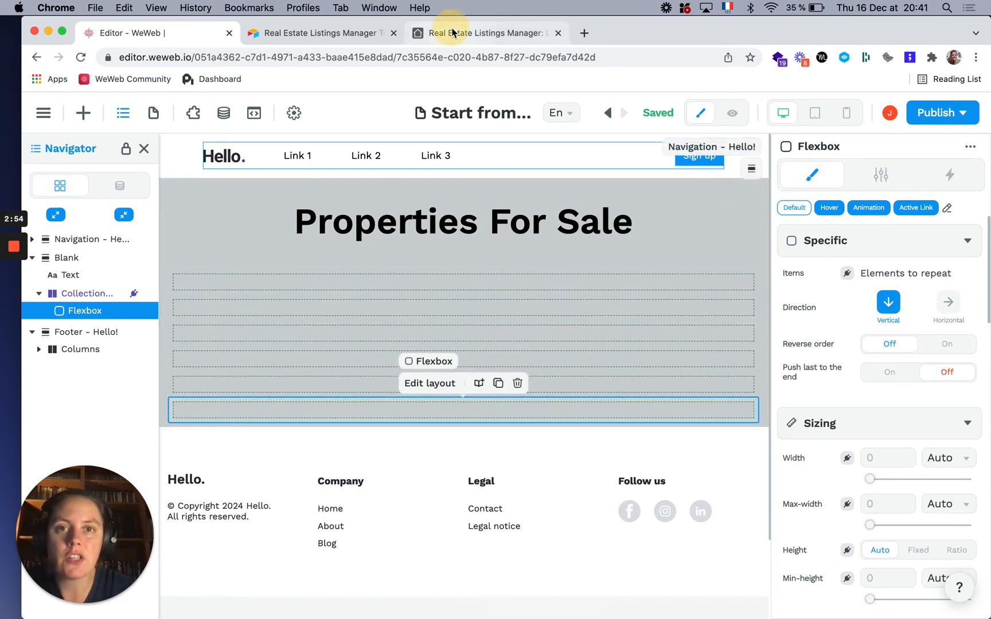
pyautogui.click(195, 41)
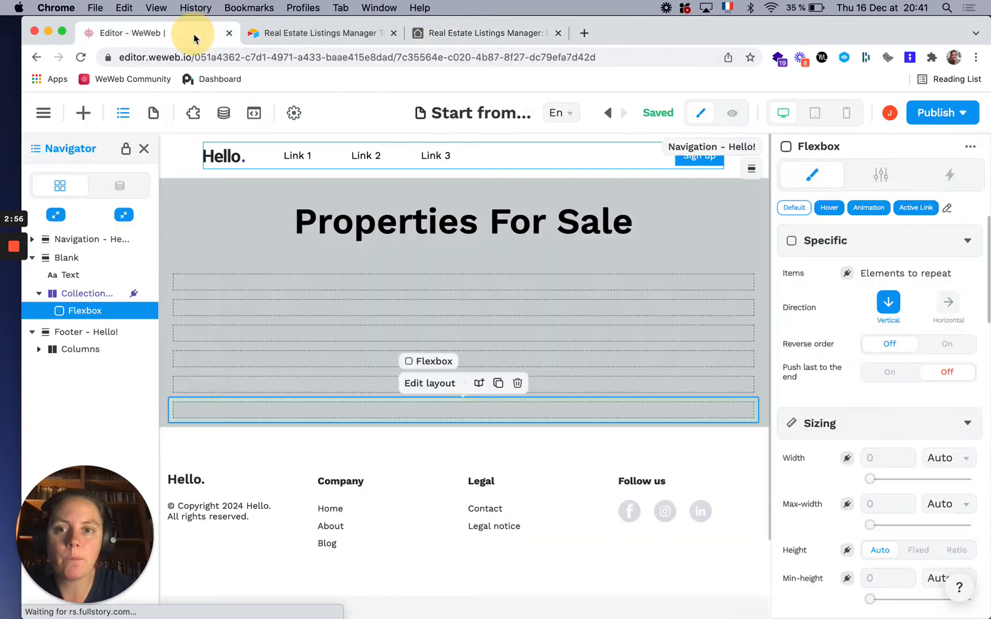
# Compare the Collection List with the reference screenshot in Preview and apply the three-column mosaic preset to it
pyautogui.click(106, 293)
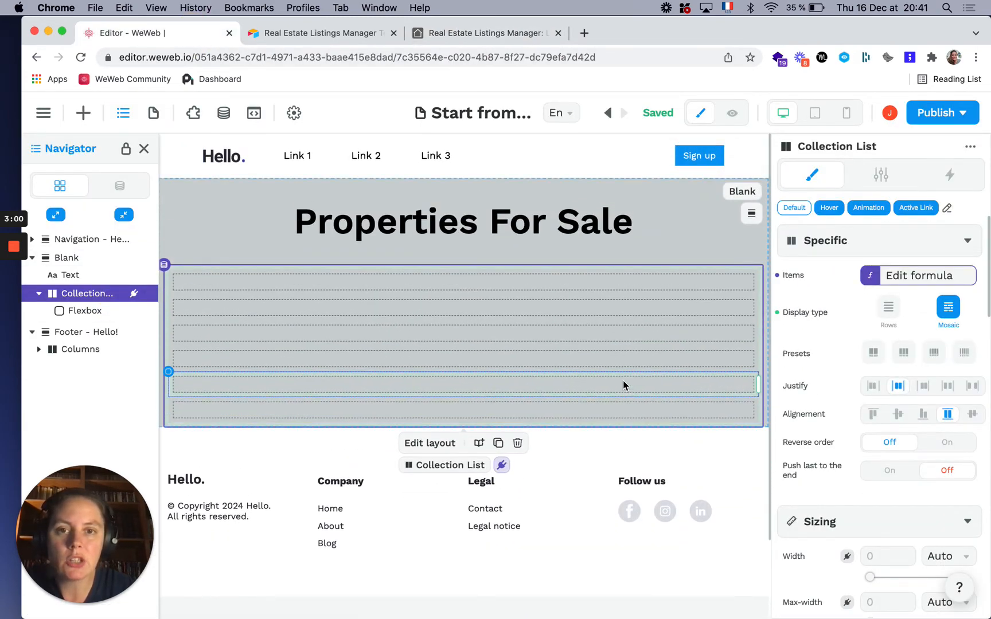
pyautogui.press('super+Tab')
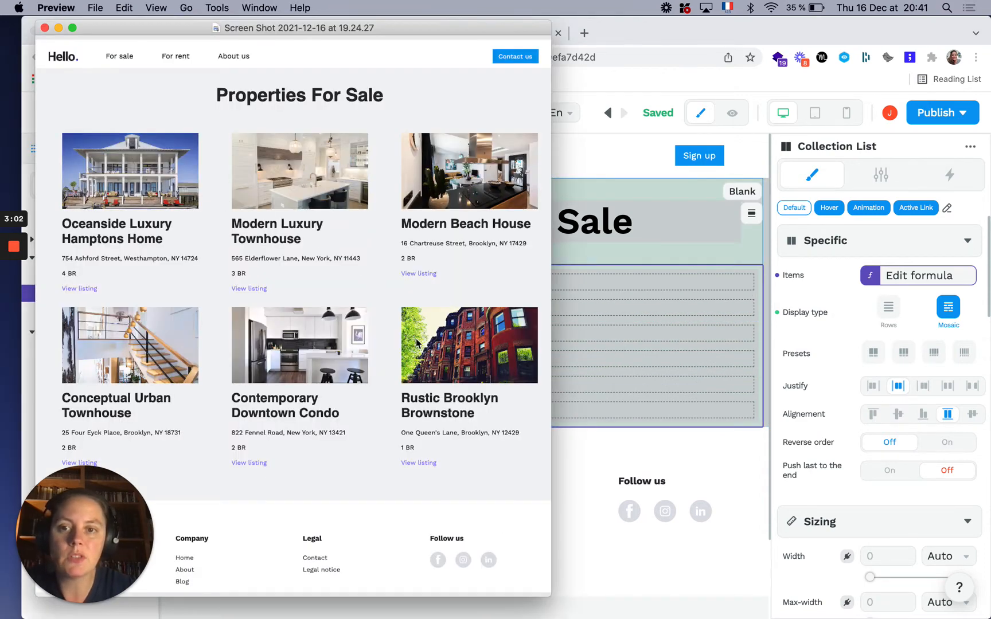
pyautogui.press('super+Tab')
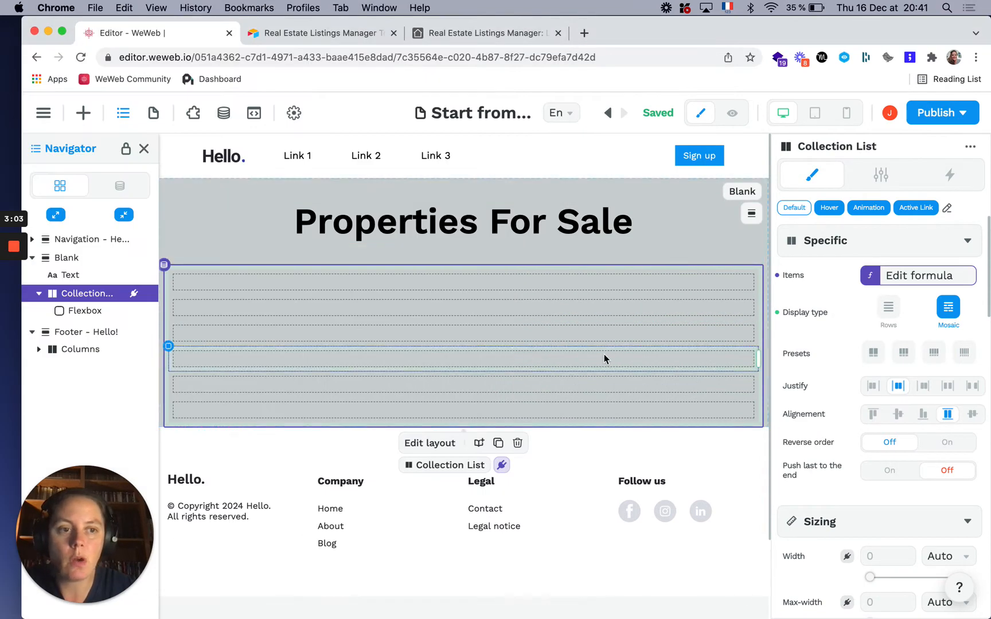
pyautogui.click(904, 353)
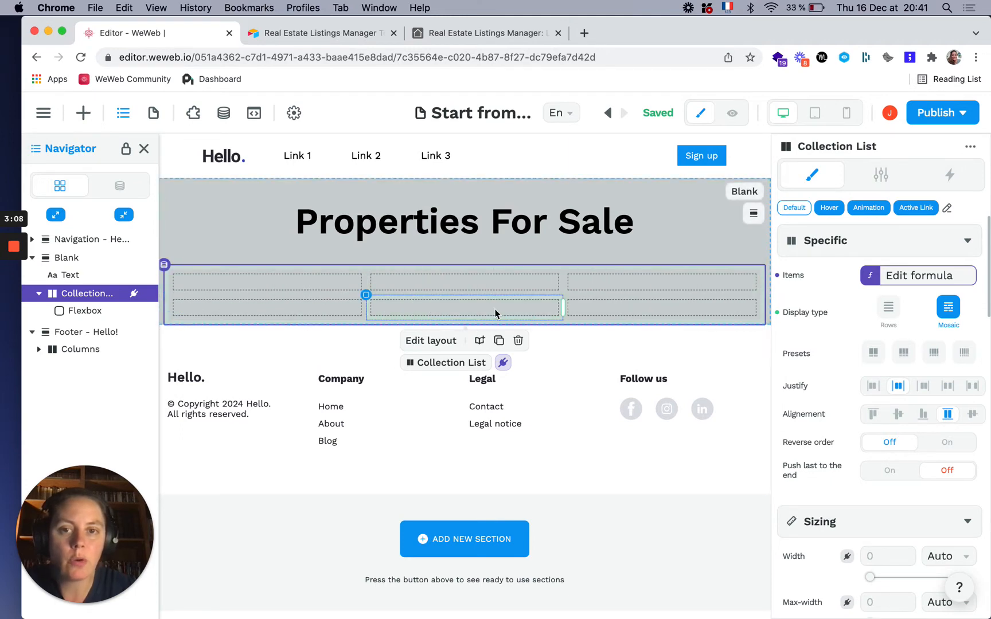
# Check the property cards in the Preview screenshot, add an Image element inside the Collection List's Flexbox, and expand and select that Flexbox
pyautogui.click(83, 313)
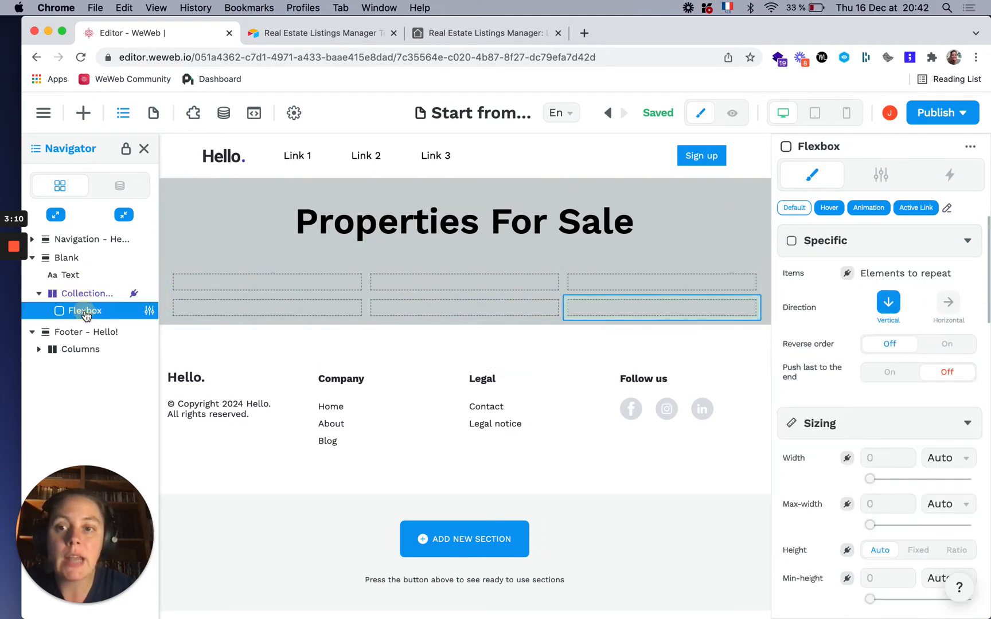
pyautogui.press('super+Tab')
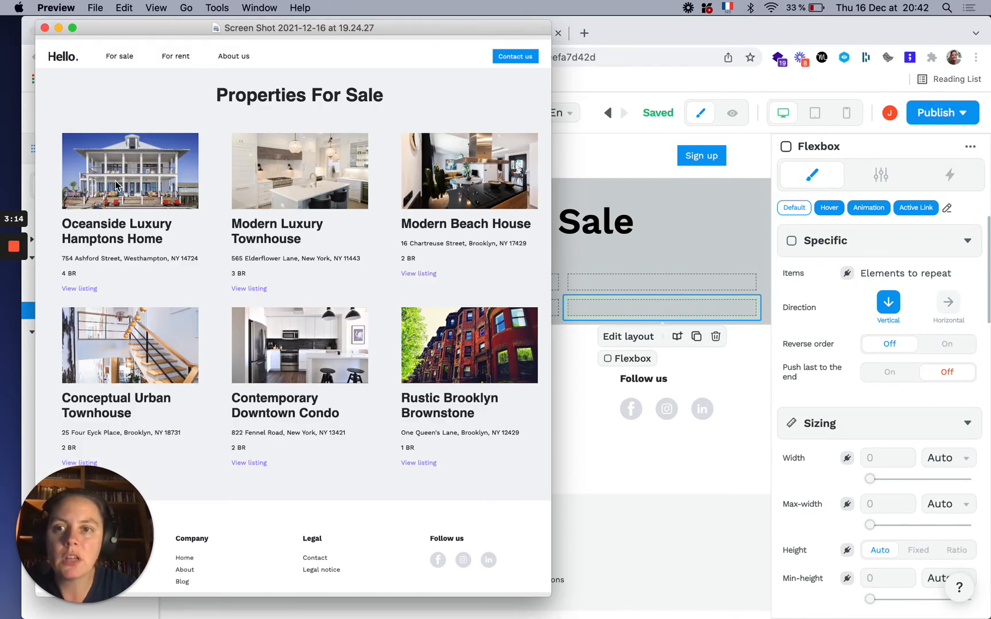
pyautogui.press('super+Tab')
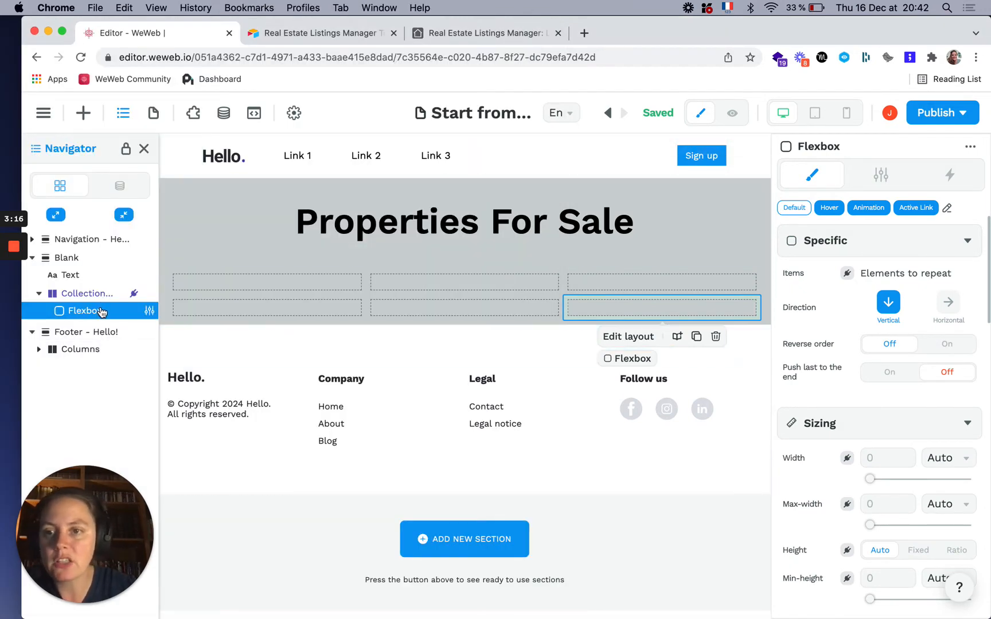
pyautogui.click(87, 115)
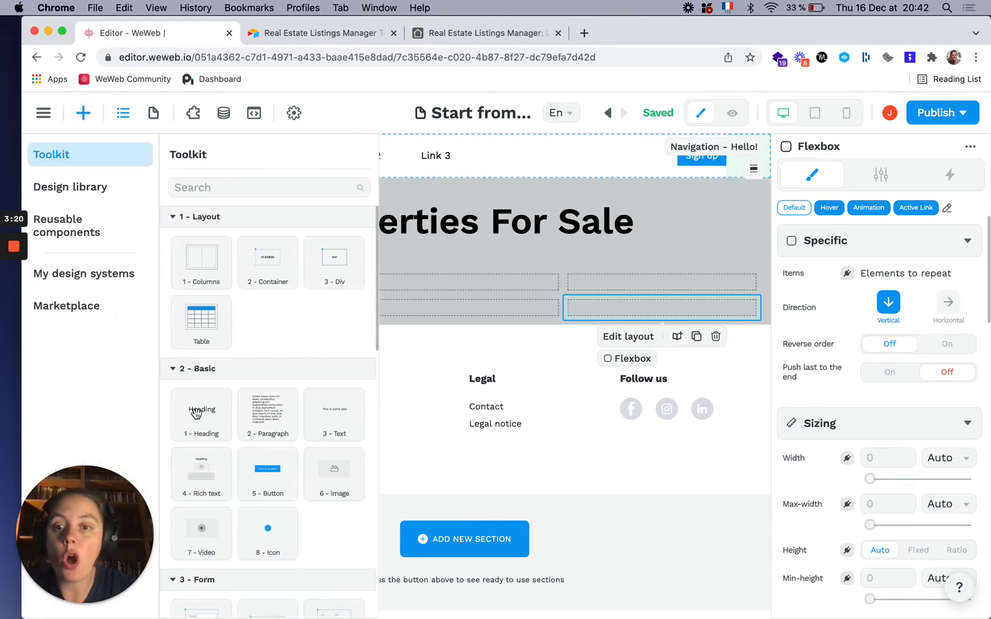
pyautogui.click(614, 300)
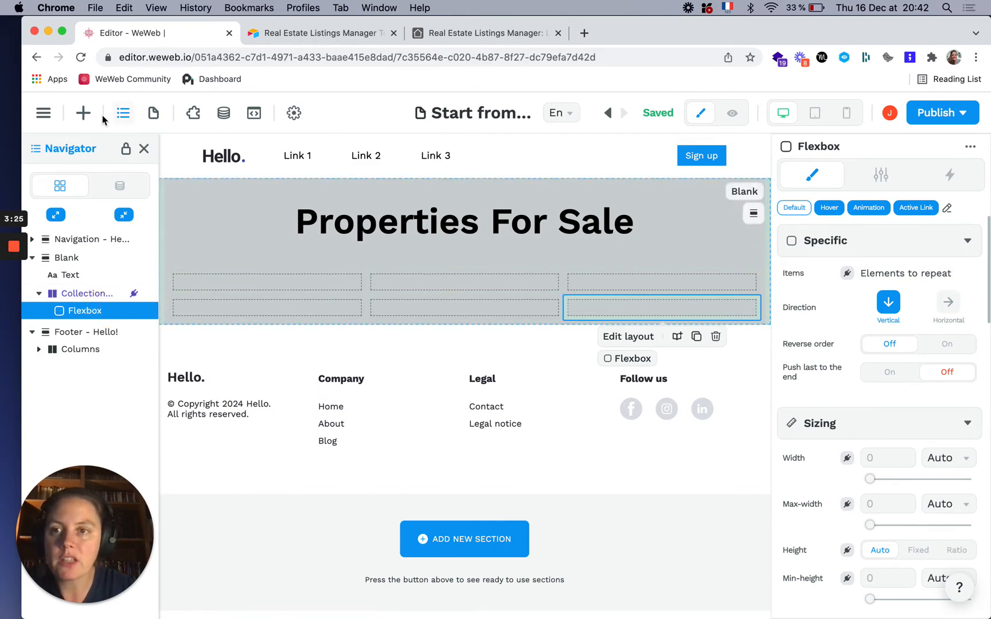
pyautogui.click(83, 113)
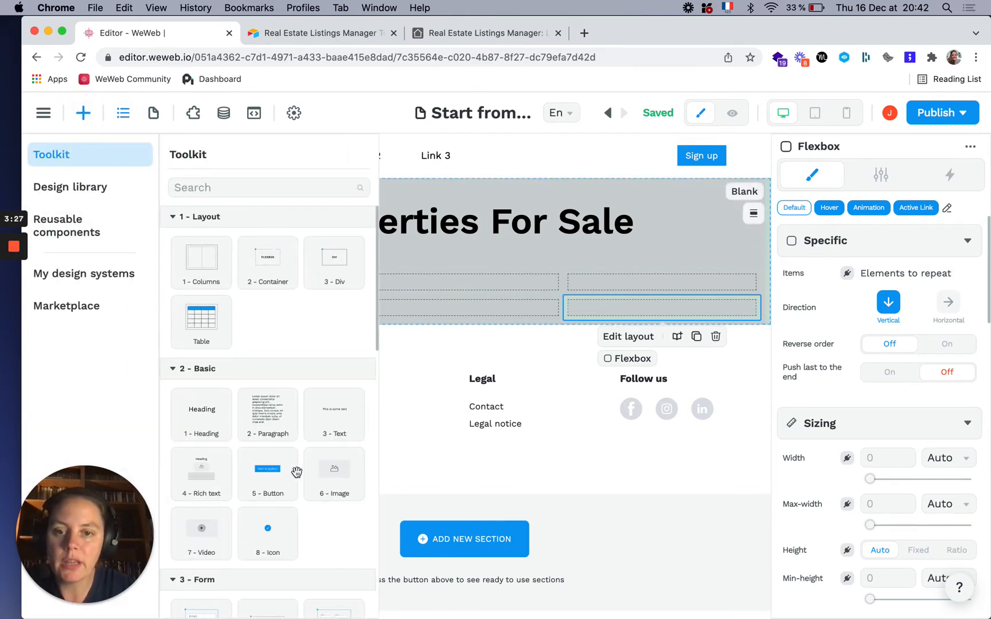
pyautogui.moveTo(331, 467); pyautogui.dragTo(308, 282)
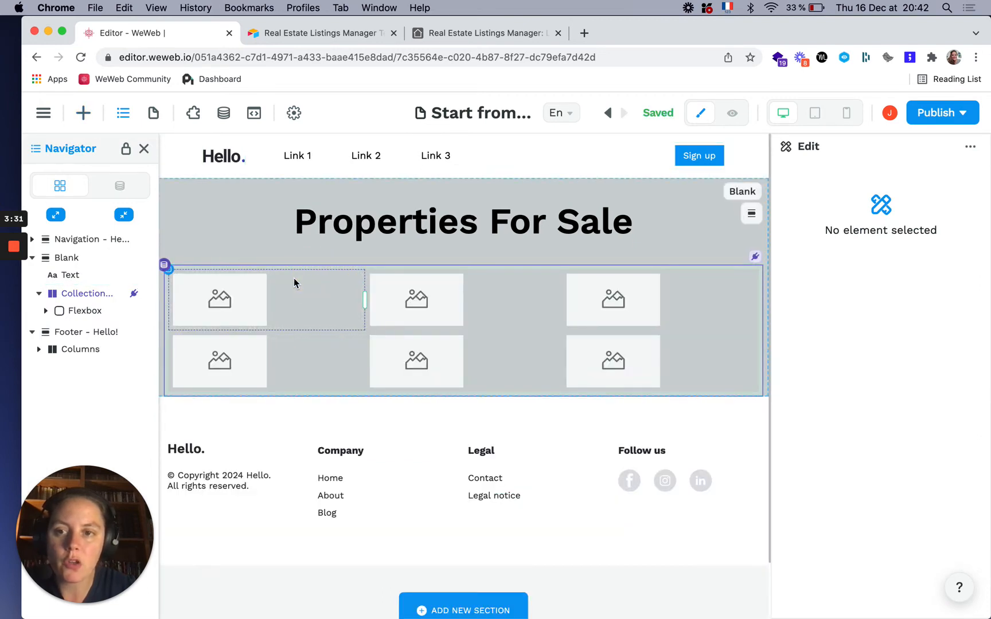
pyautogui.click(46, 310)
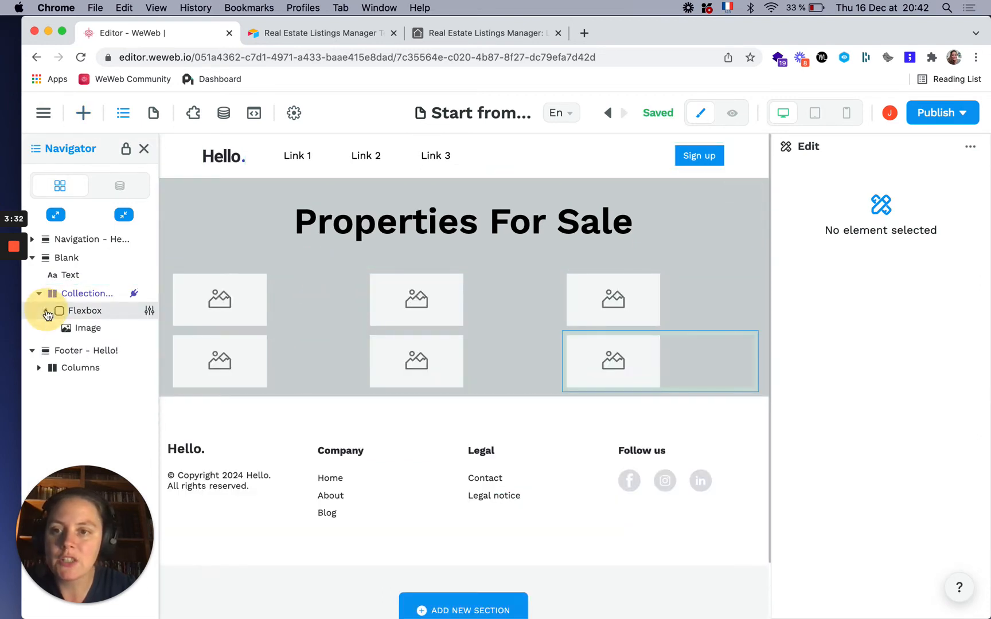
pyautogui.click(105, 313)
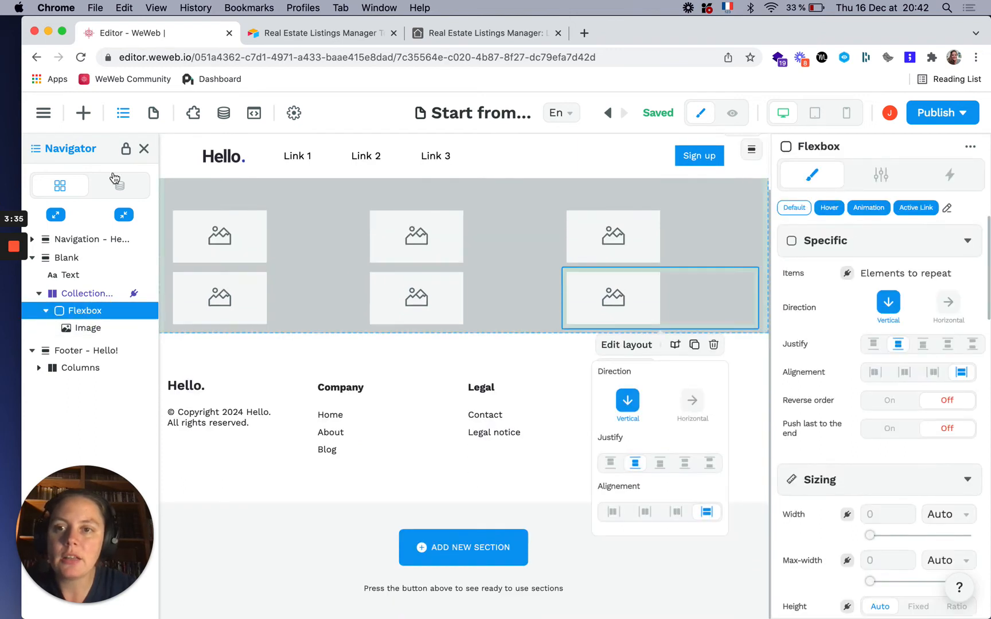
# Add a Heading element below the Image inside the Collection List's Flexbox and change its text to "Property Name"
pyautogui.click(83, 113)
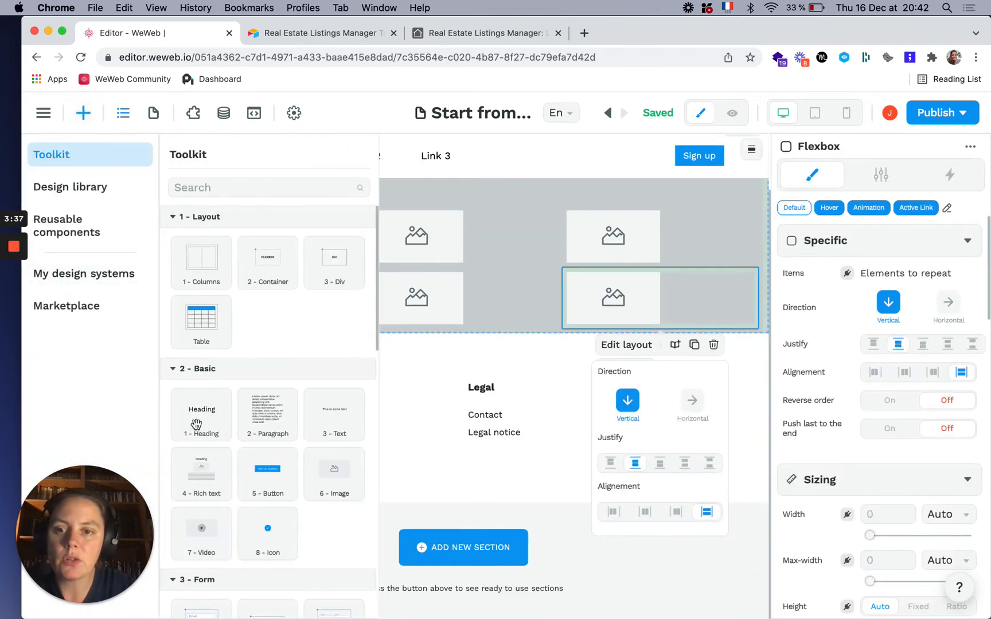
pyautogui.moveTo(196, 423); pyautogui.dragTo(90, 330)
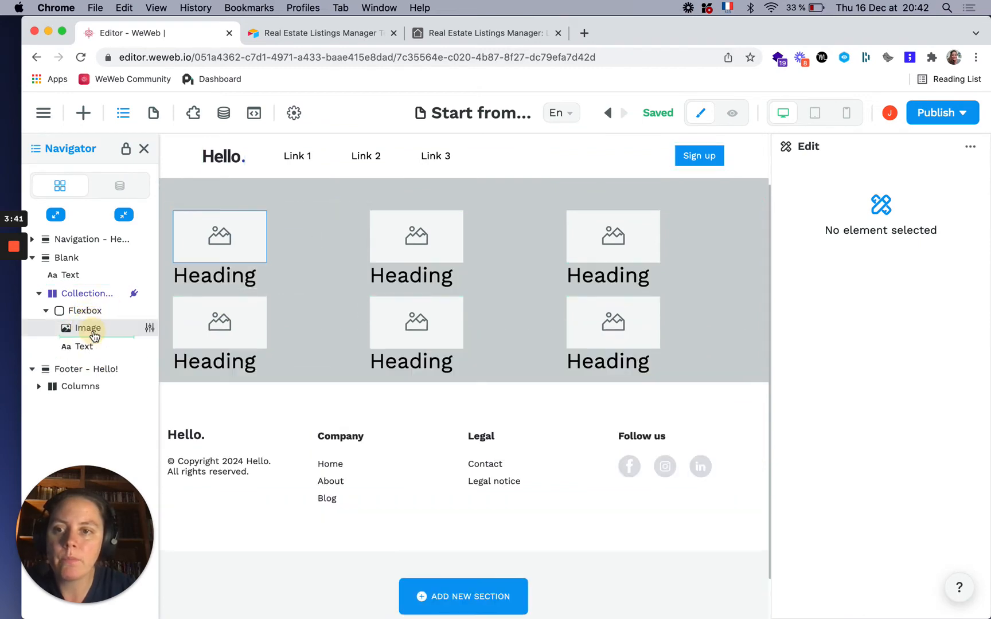
pyautogui.click(93, 347)
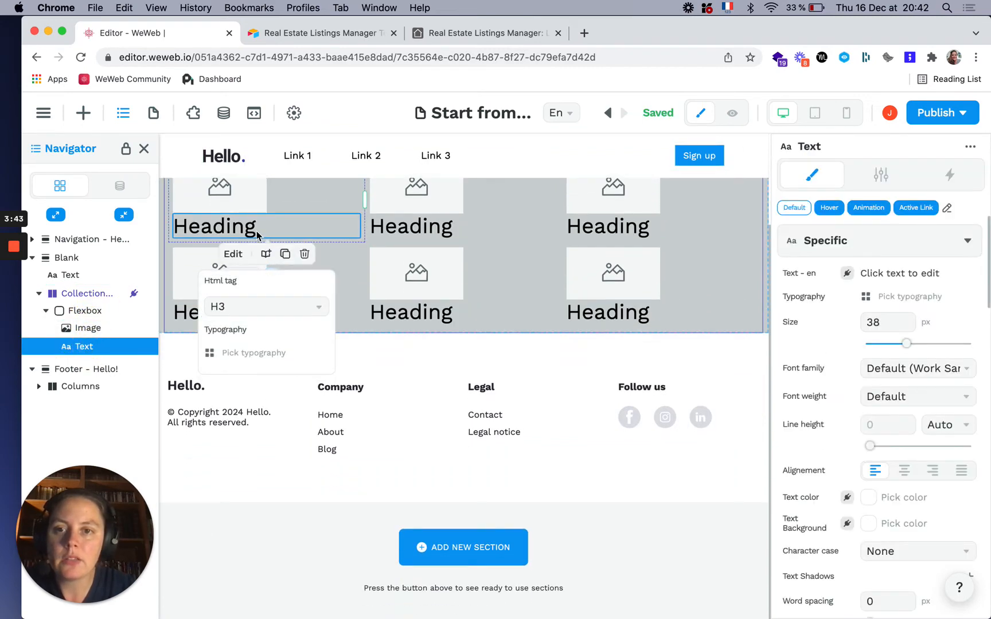
pyautogui.scroll(-2, 239, 226)
pyautogui.doubleClick(252, 227)
pyautogui.write('Pro')
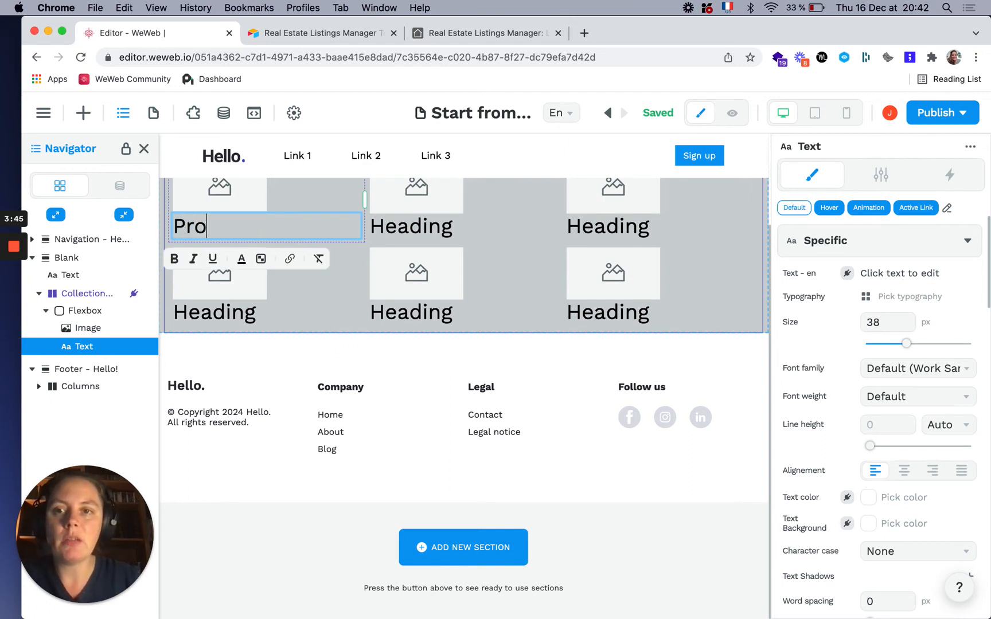
pyautogui.write('perty Name')
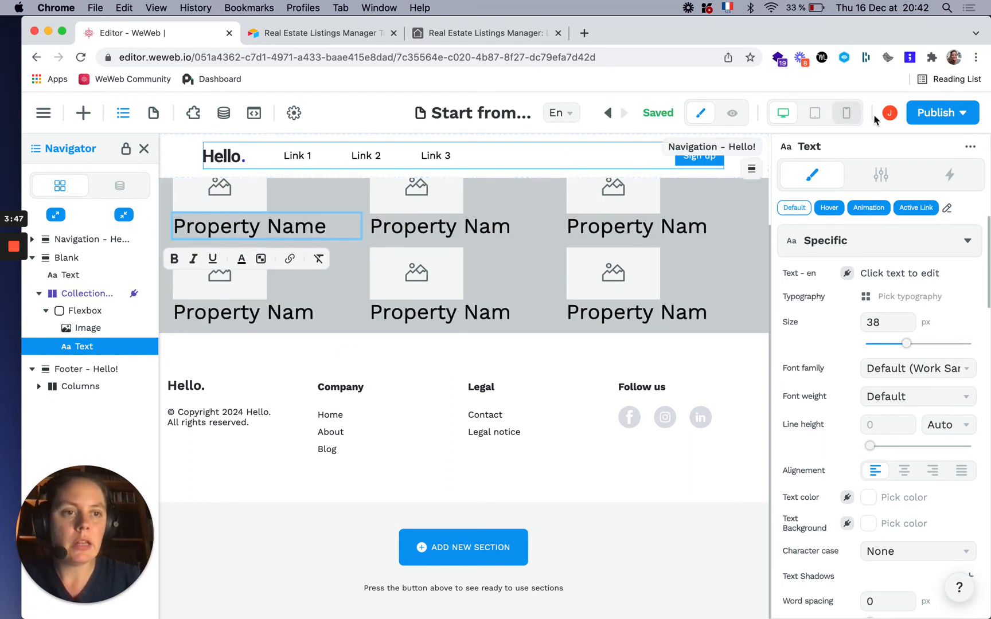
# Set the Property Name text's HTML tag to H2 and its font size to 24 px
pyautogui.click(881, 174)
pyautogui.click(904, 254)
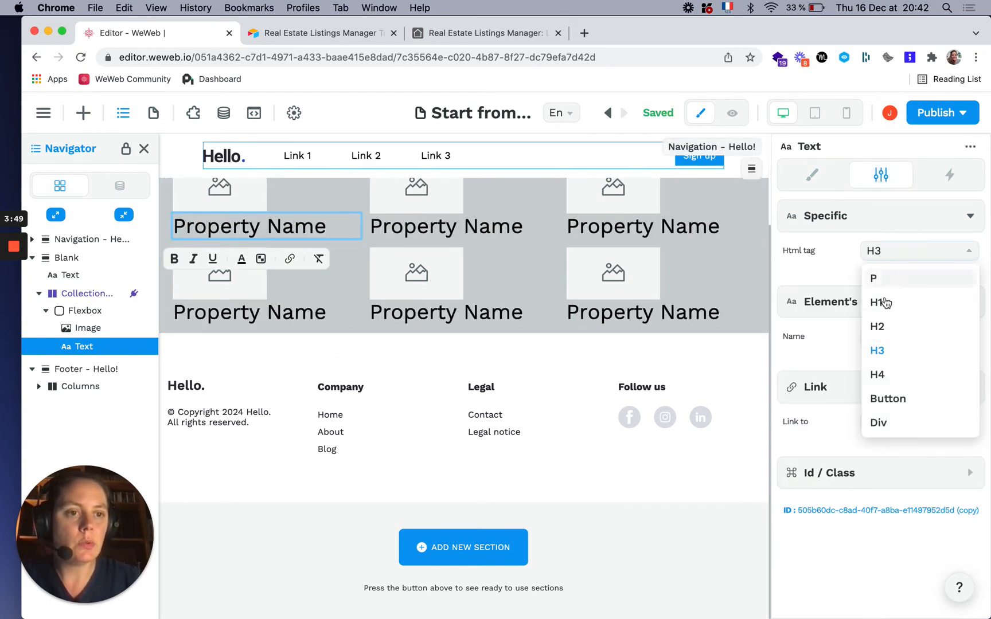
pyautogui.click(883, 332)
pyautogui.click(832, 181)
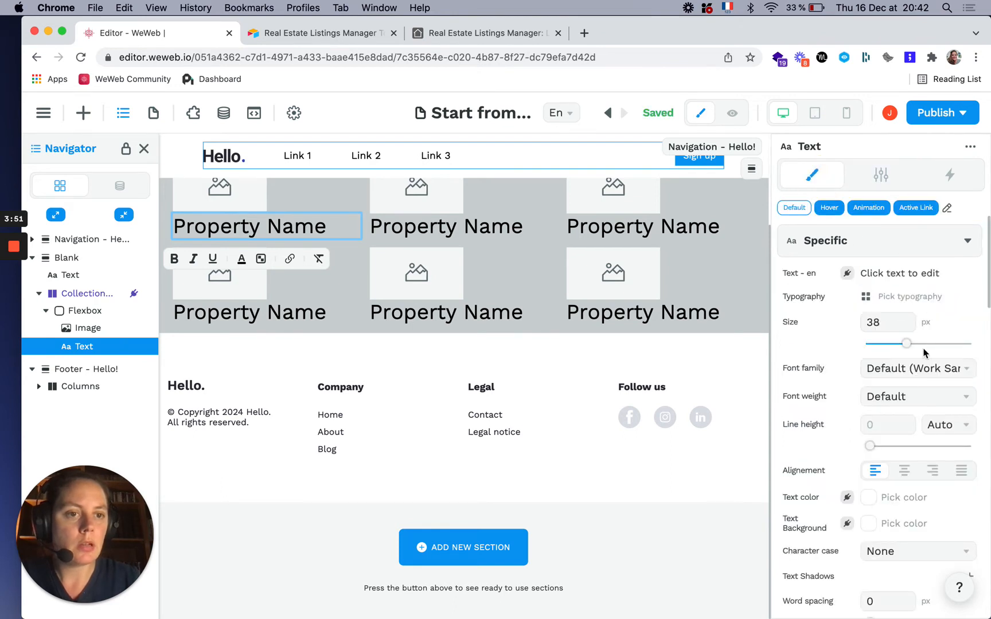
pyautogui.moveTo(906, 345); pyautogui.dragTo(897, 346)
pyautogui.doubleClick(872, 322)
pyautogui.write('24')
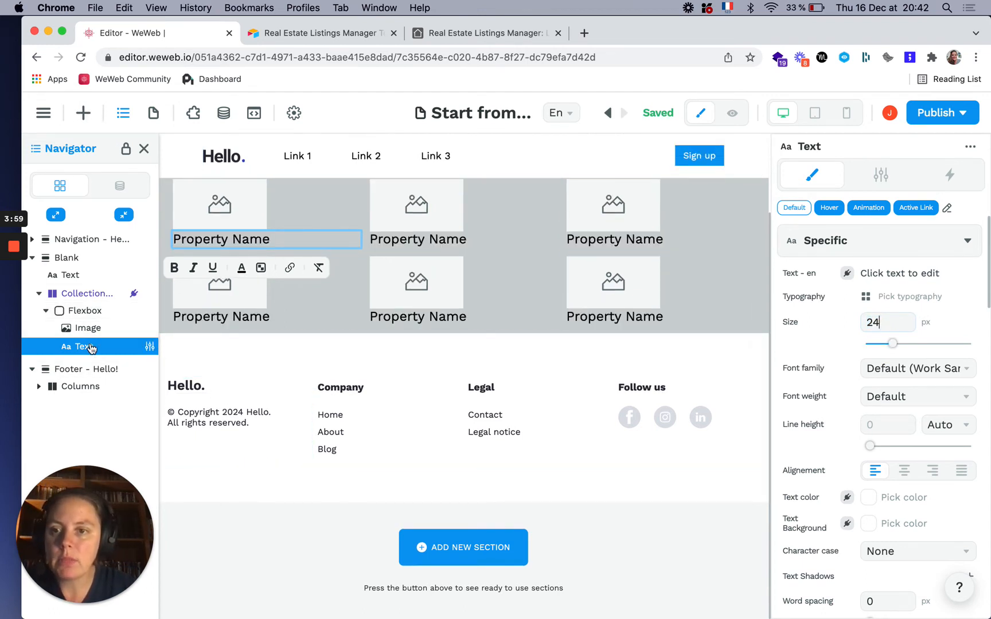
pyautogui.press('super+z')
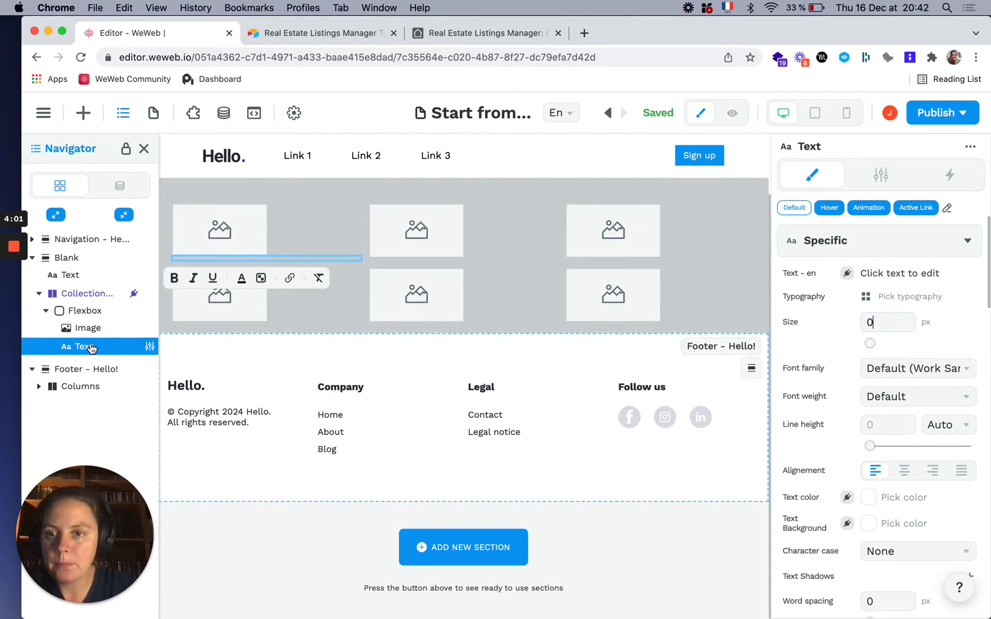
pyautogui.doubleClick(871, 321)
pyautogui.write('24')
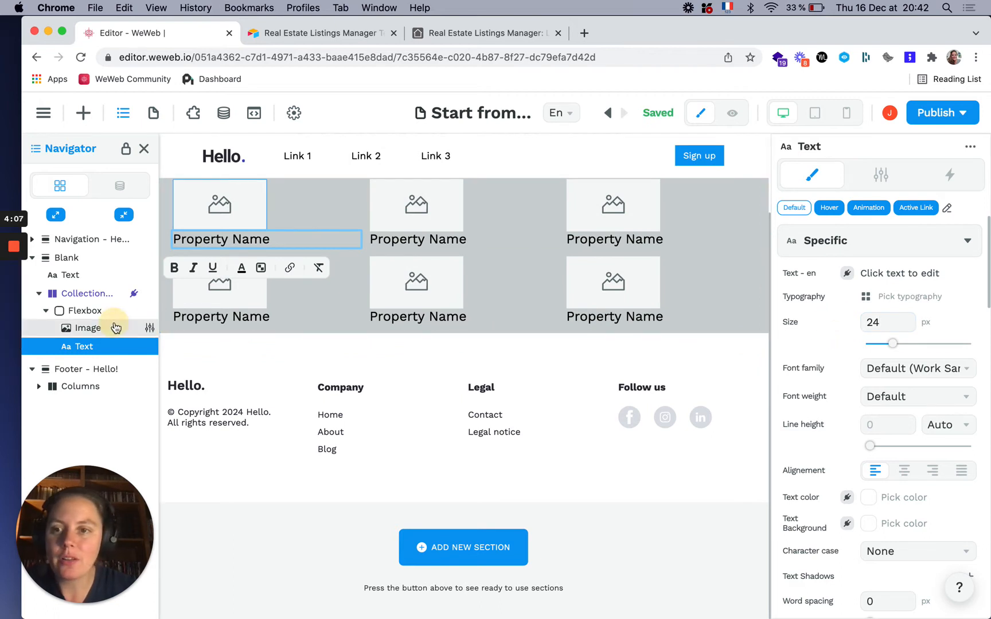
# Duplicate the Property Name text in the card and change the copy's text to "Address"
pyautogui.click(115, 328)
pyautogui.click(302, 253)
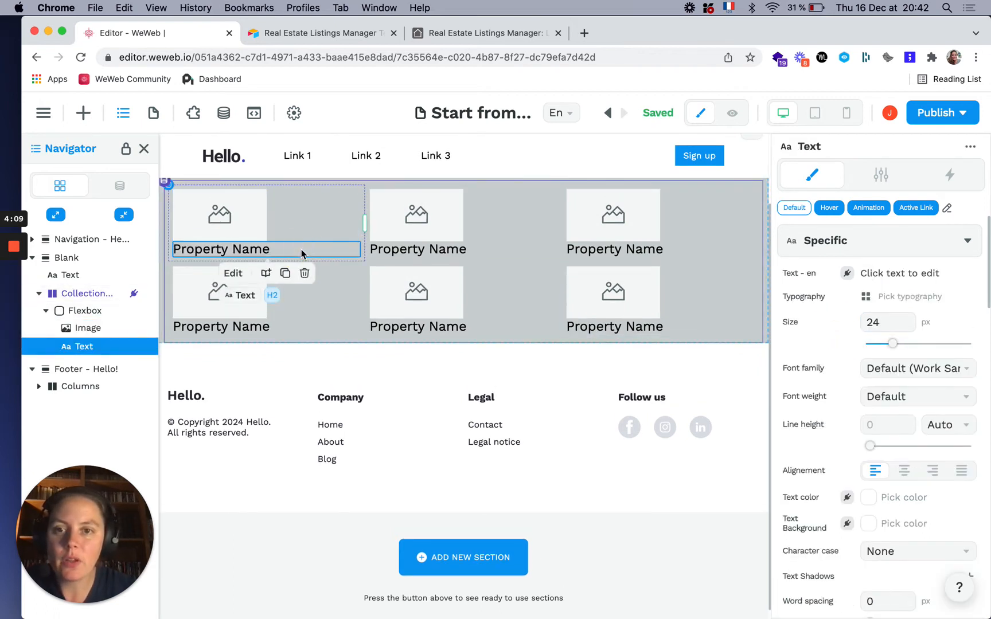
pyautogui.press('super+d')
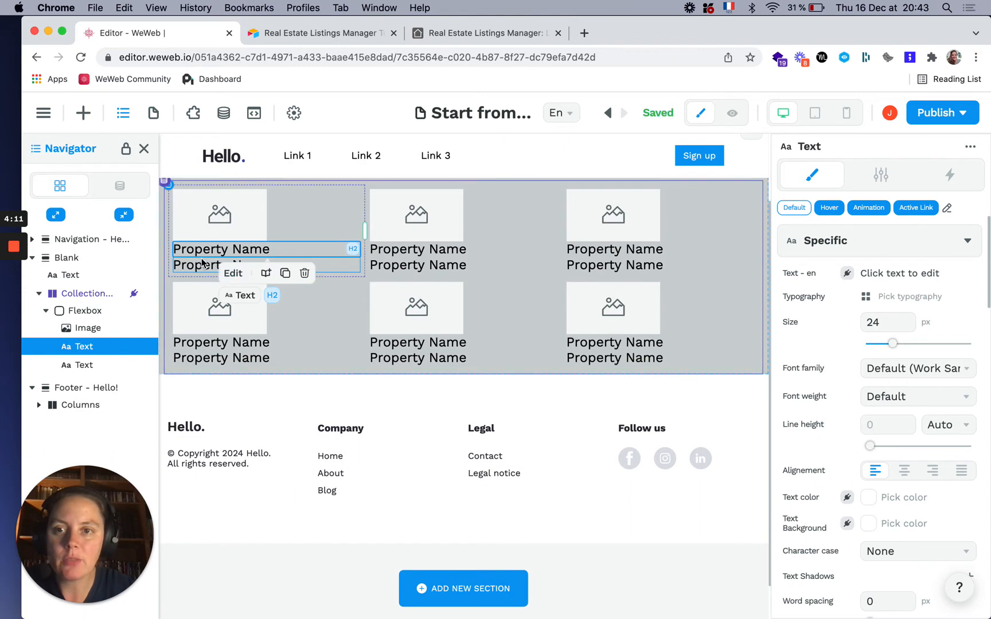
pyautogui.click(201, 268)
pyautogui.doubleClick(200, 268)
pyautogui.write('Ad')
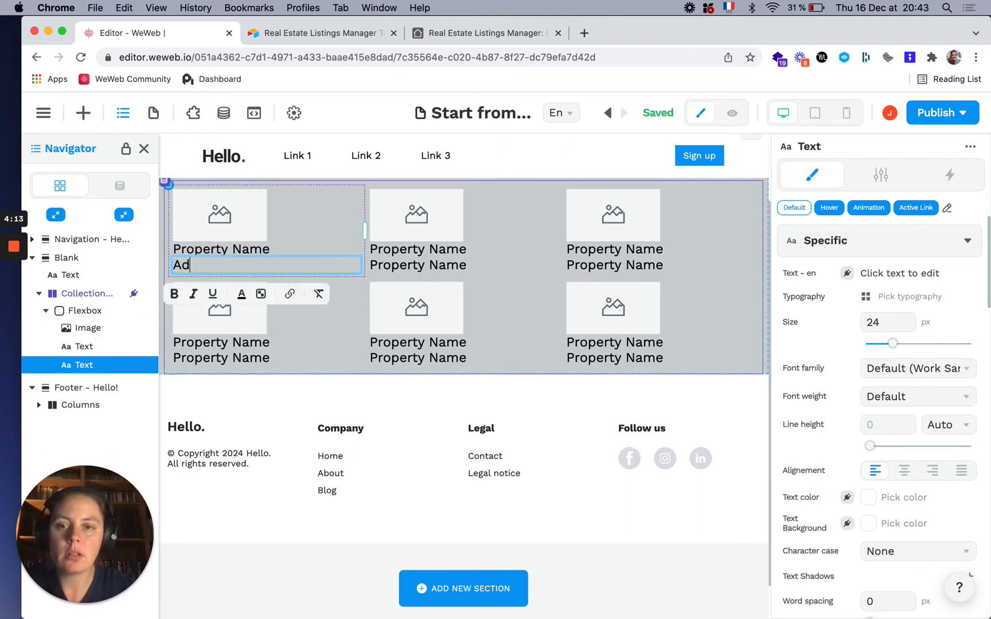
pyautogui.write('dress')
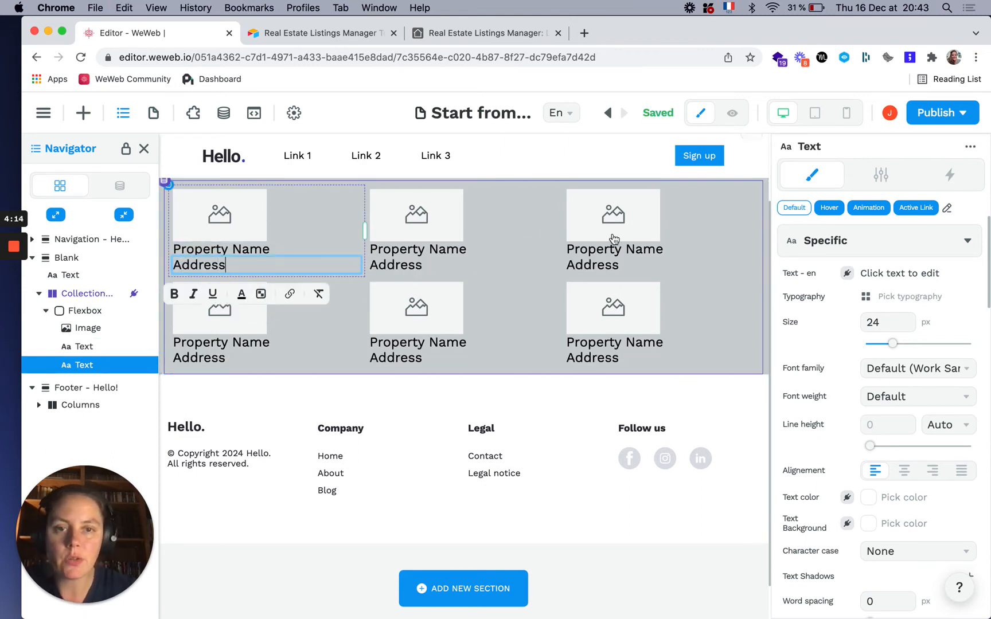
# Set the Address text's HTML tag to P and its font size to 18 px
pyautogui.click(880, 177)
pyautogui.click(883, 253)
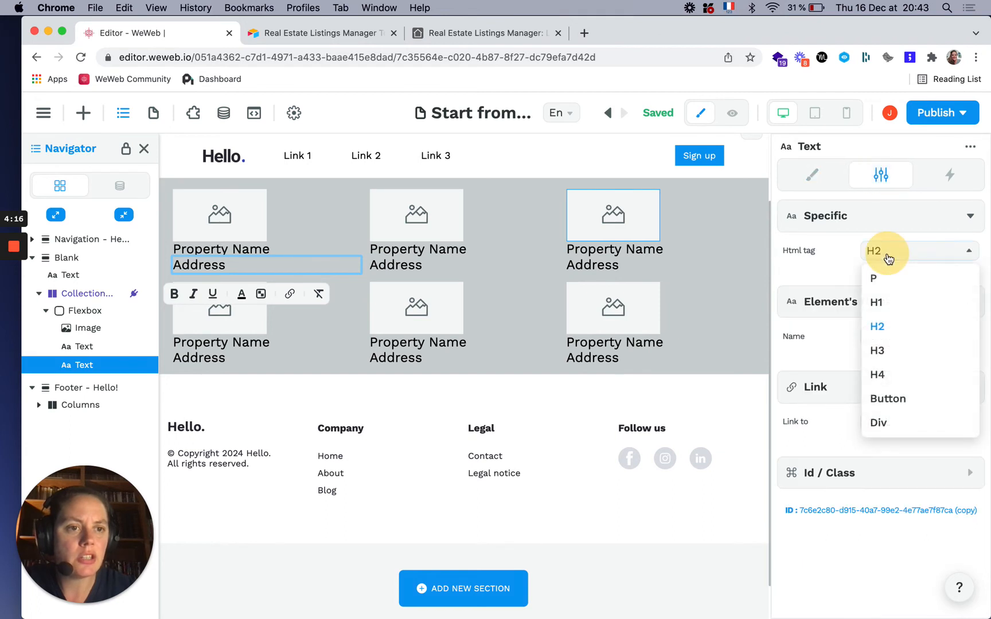
pyautogui.click(882, 280)
pyautogui.click(811, 176)
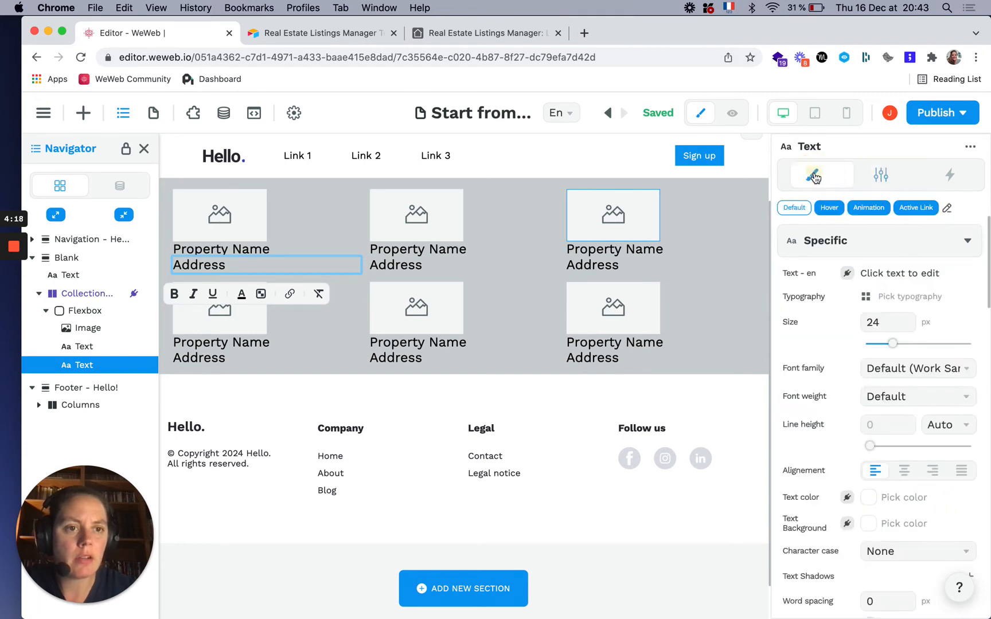
pyautogui.doubleClick(879, 320)
pyautogui.write('18')
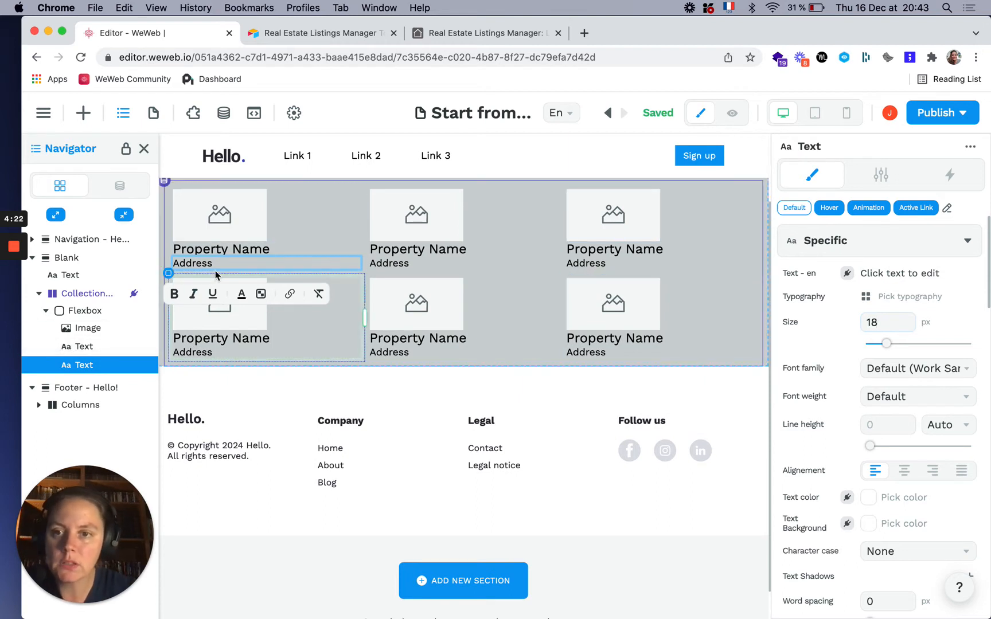
# Duplicate the Address text in the card and change the copy's text to "View listings"
pyautogui.click(267, 253)
pyautogui.click(320, 266)
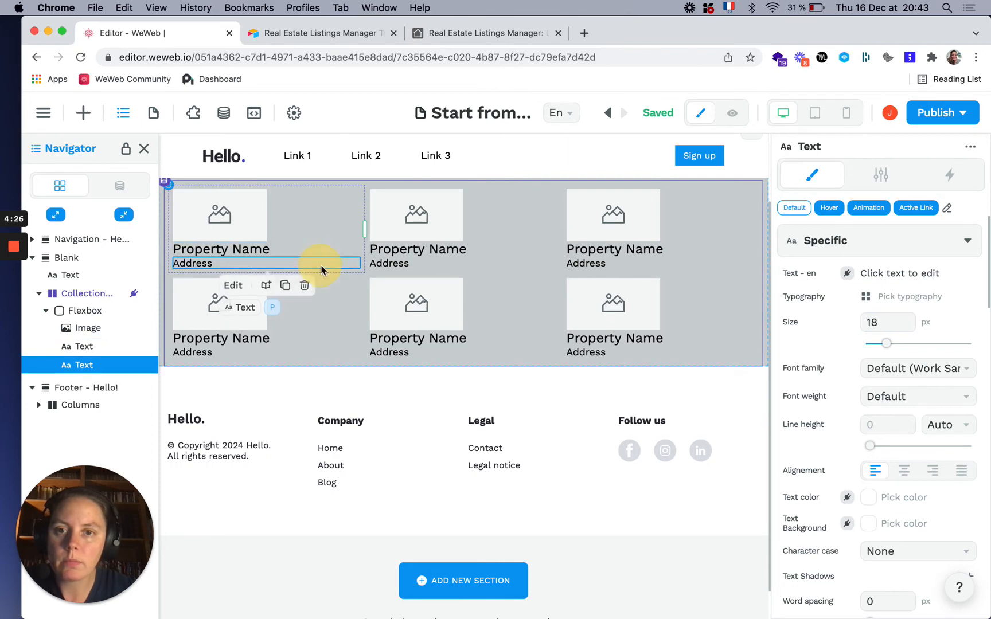
pyautogui.press('super+c')
pyautogui.press('super+v')
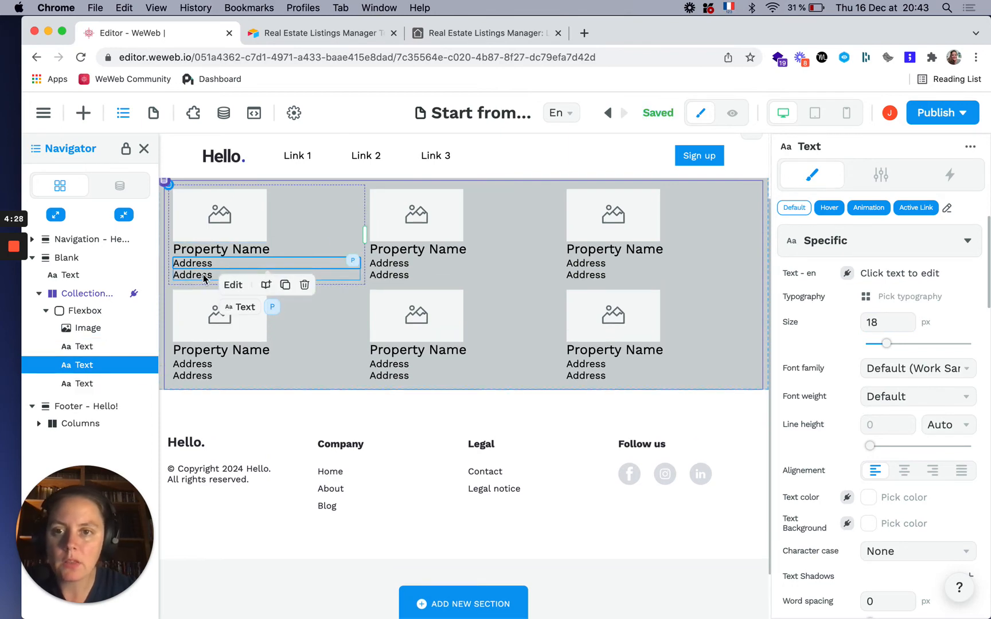
pyautogui.press('super+Tab')
pyautogui.press('super+Tab')
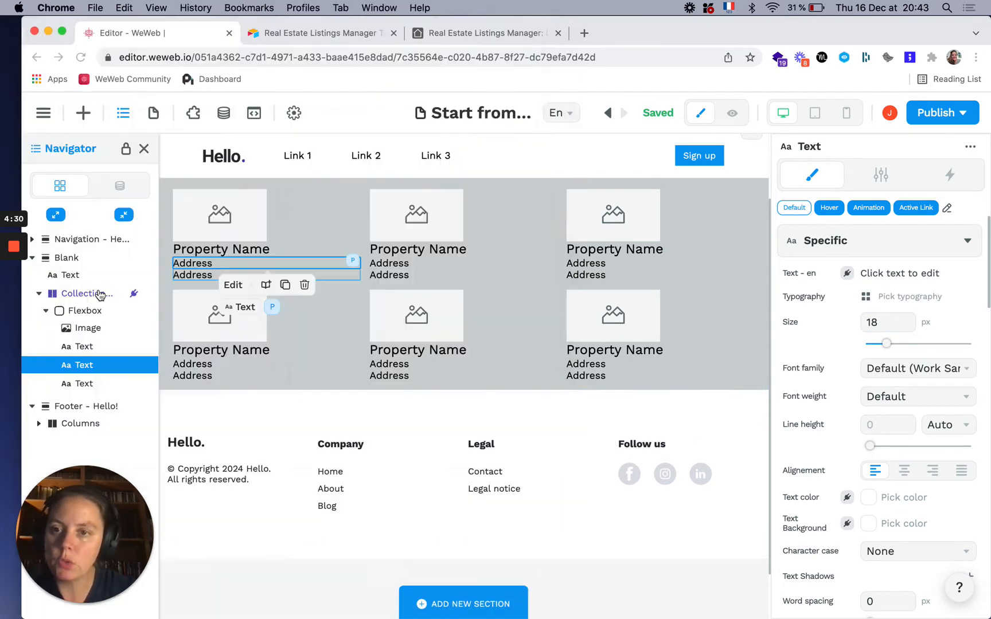
pyautogui.doubleClick(204, 275)
pyautogui.doubleClick(204, 276)
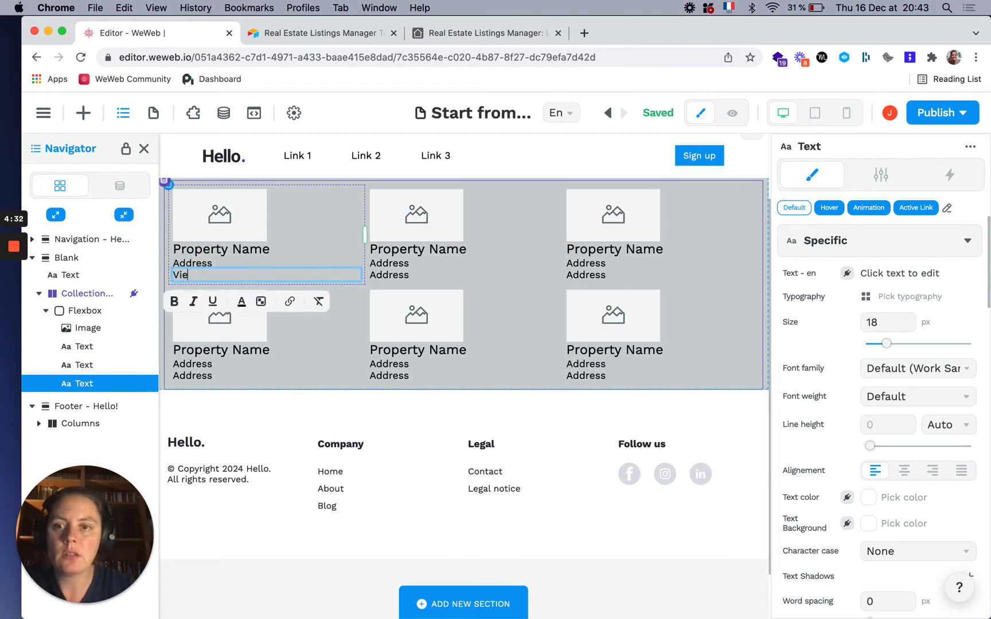
pyautogui.write('View listings')
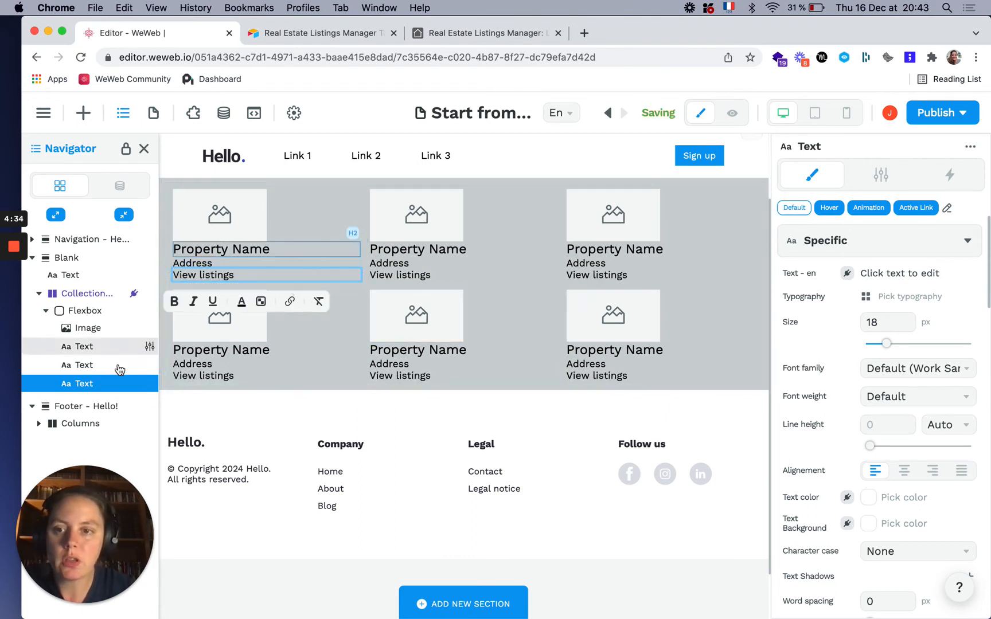
# Set the text color of the View listings text to the blue swatch #099AF2
pyautogui.scroll(-5, 795, 483)
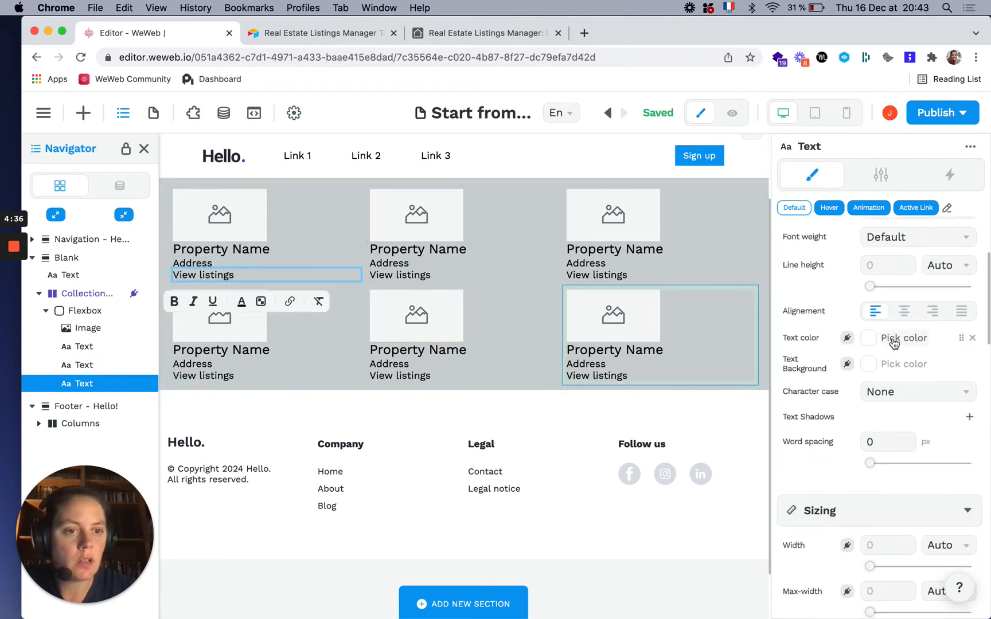
pyautogui.click(889, 339)
pyautogui.click(747, 362)
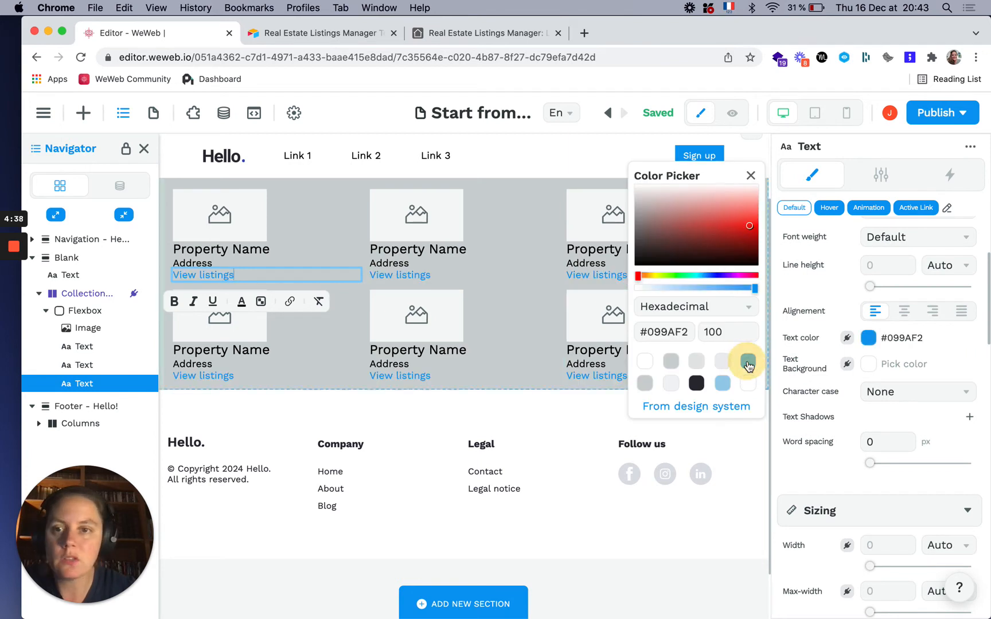
# Select the Property Name, Address and View listings texts together and set their padding to 8 px
pyautogui.click(210, 256)
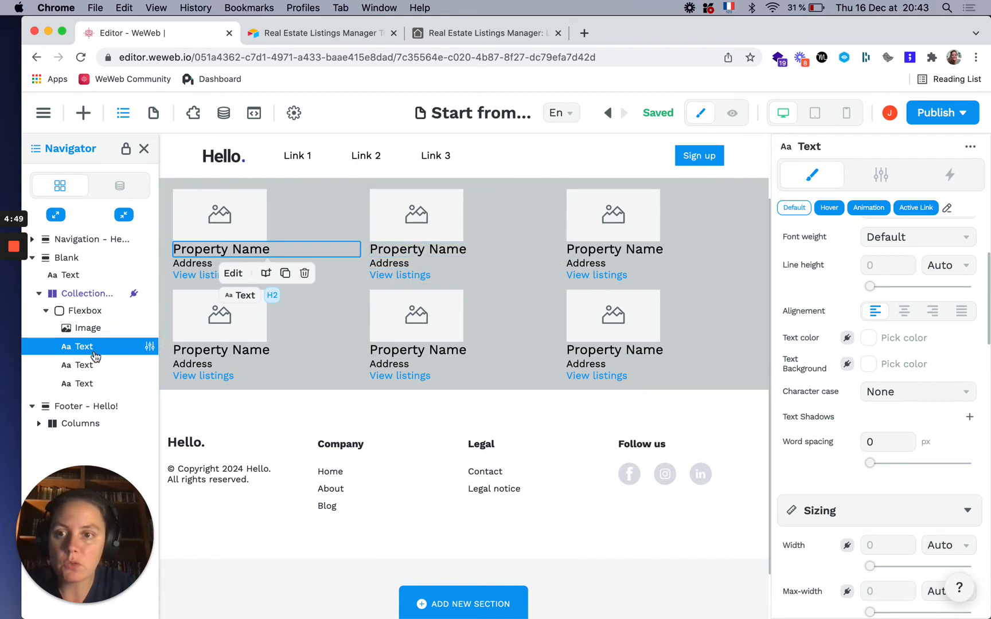
pyautogui.keyDown('shift'); pyautogui.click(85, 365); pyautogui.keyUp('shift')
pyautogui.keyDown('shift'); pyautogui.click(88, 384); pyautogui.keyUp('shift')
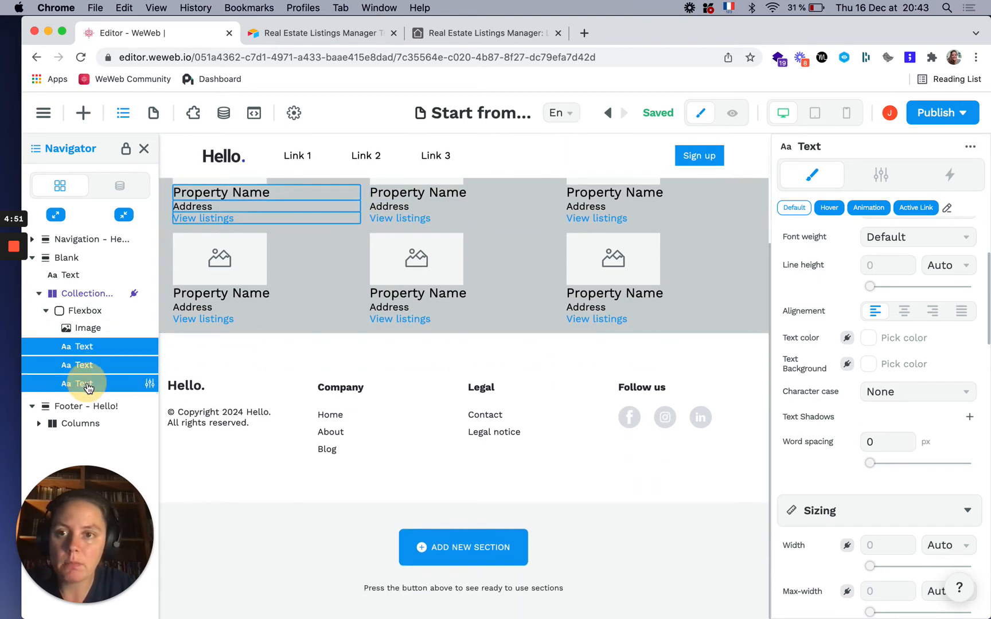
pyautogui.scroll(-10, 844, 380)
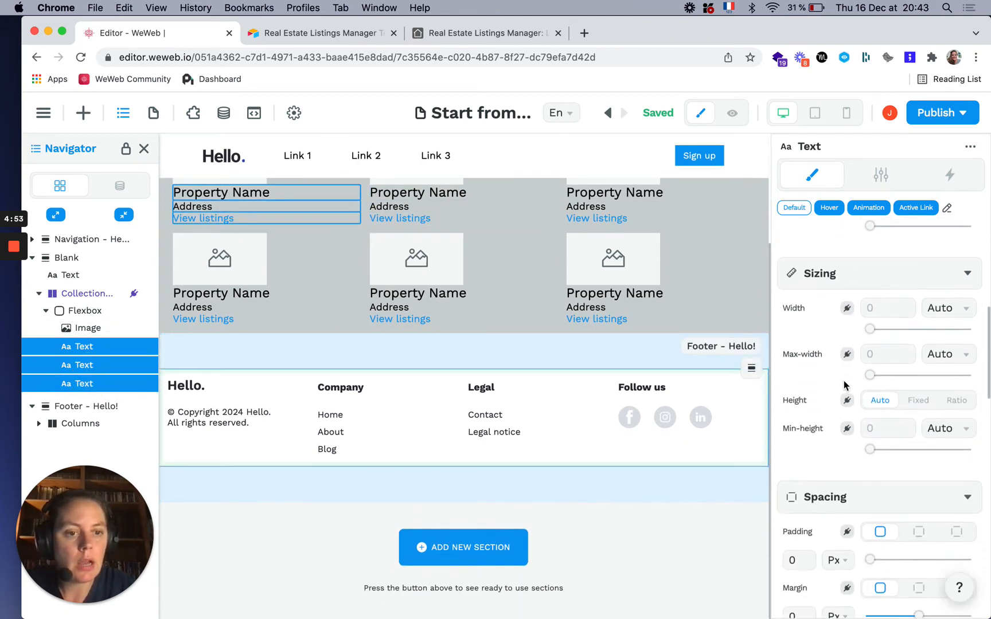
pyautogui.doubleClick(798, 474)
pyautogui.write('8')
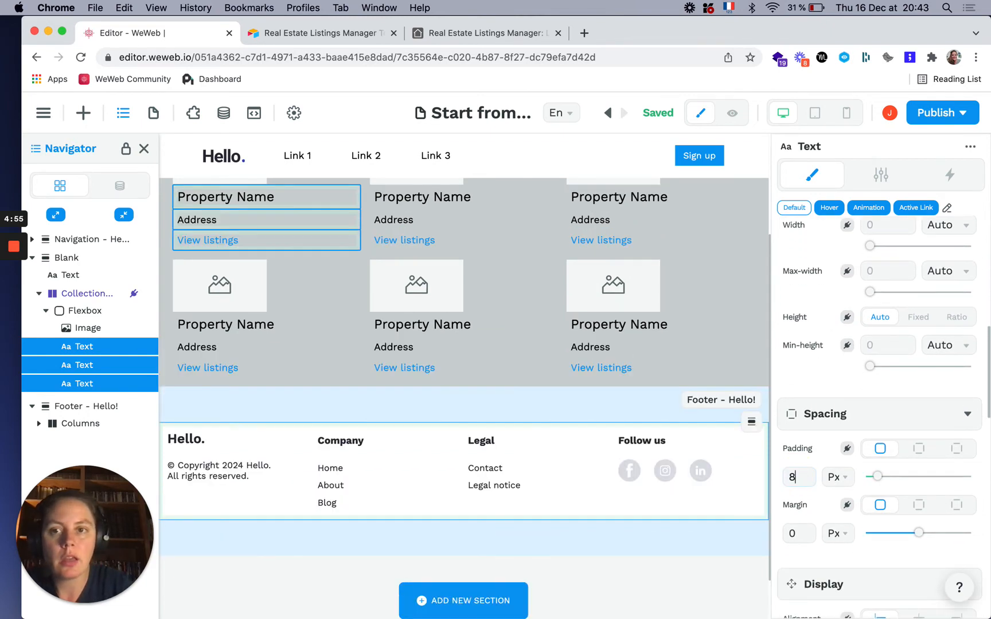
pyautogui.scroll(3, 554, 312)
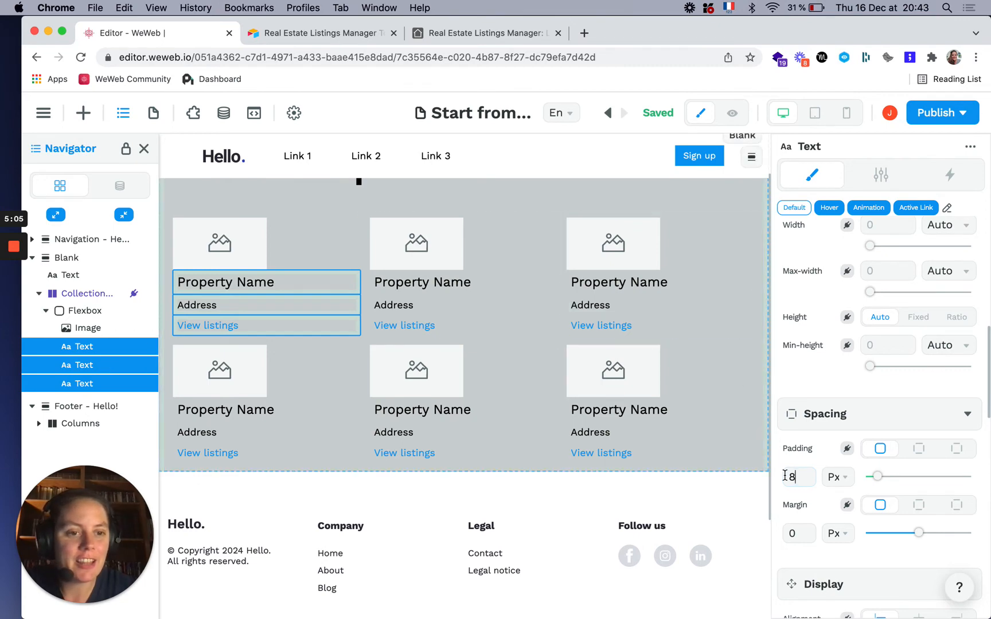
# Select the card's Image and compare the card layout with the reference screenshot in Preview
pyautogui.click(86, 328)
pyautogui.press('super+Tab')
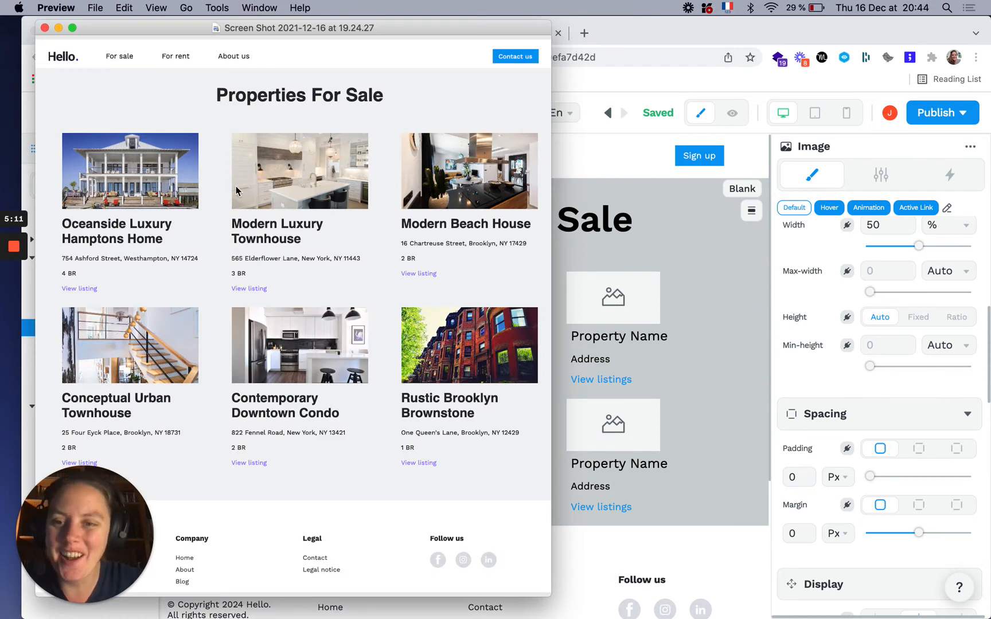
pyautogui.press('super+Tab')
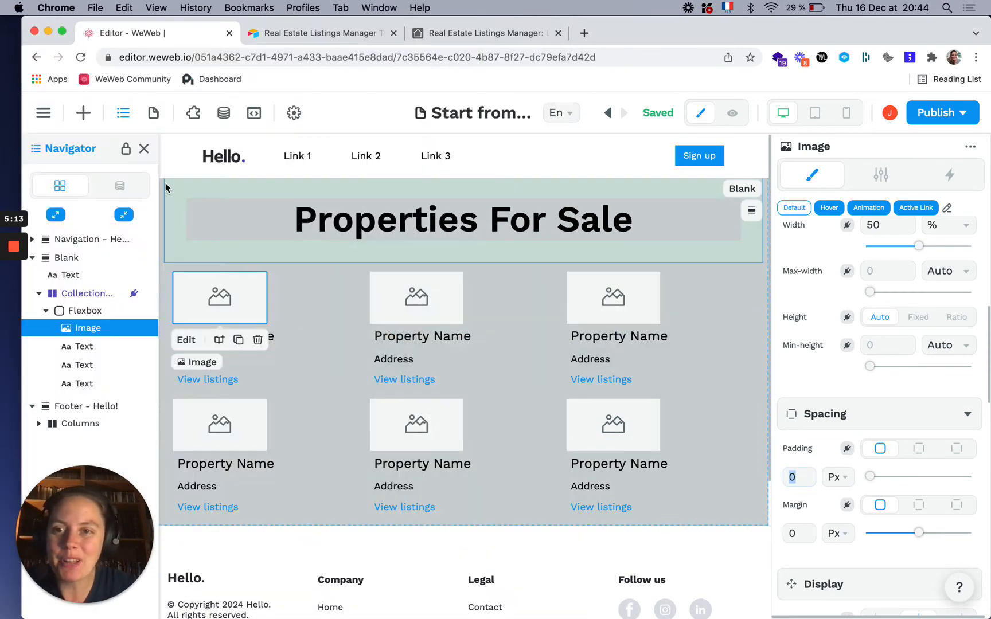
# Lower the opacity of the Blank section's #B8BFC0 background color to 45
pyautogui.click(100, 292)
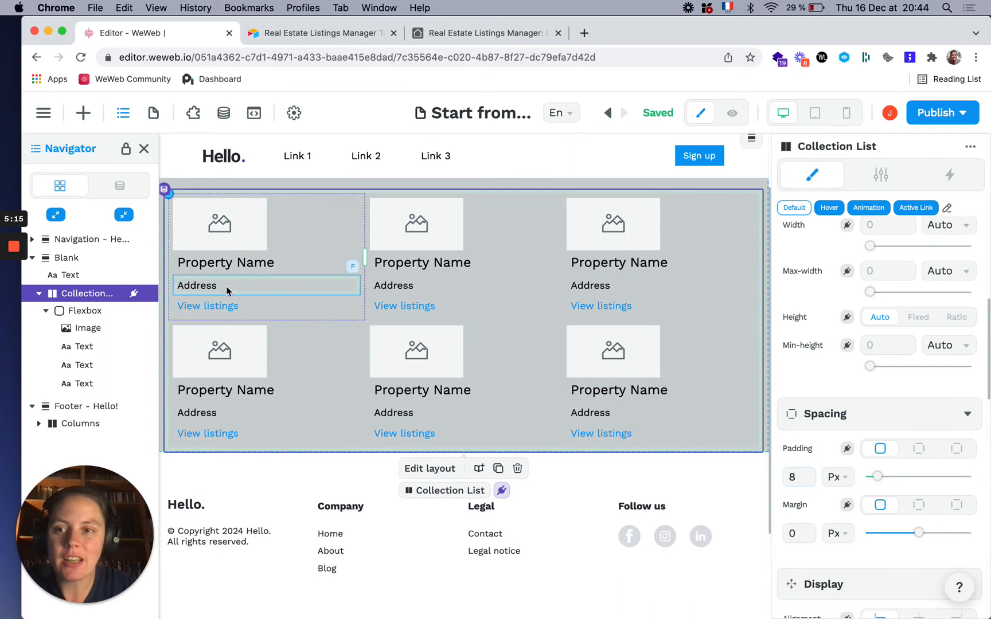
pyautogui.click(123, 260)
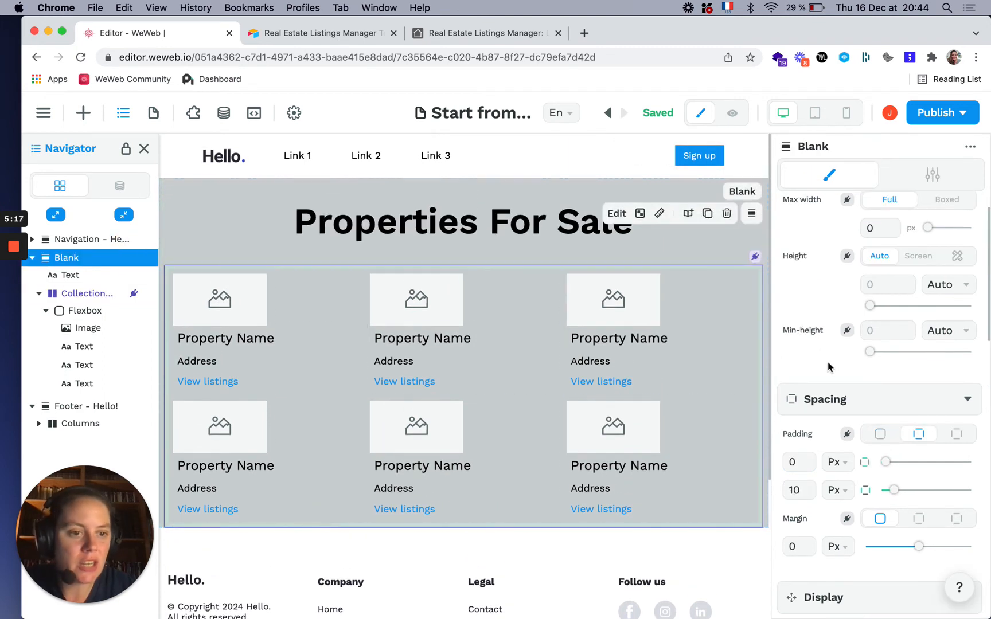
pyautogui.scroll(1, 860, 413)
pyautogui.scroll(-7, 849, 373)
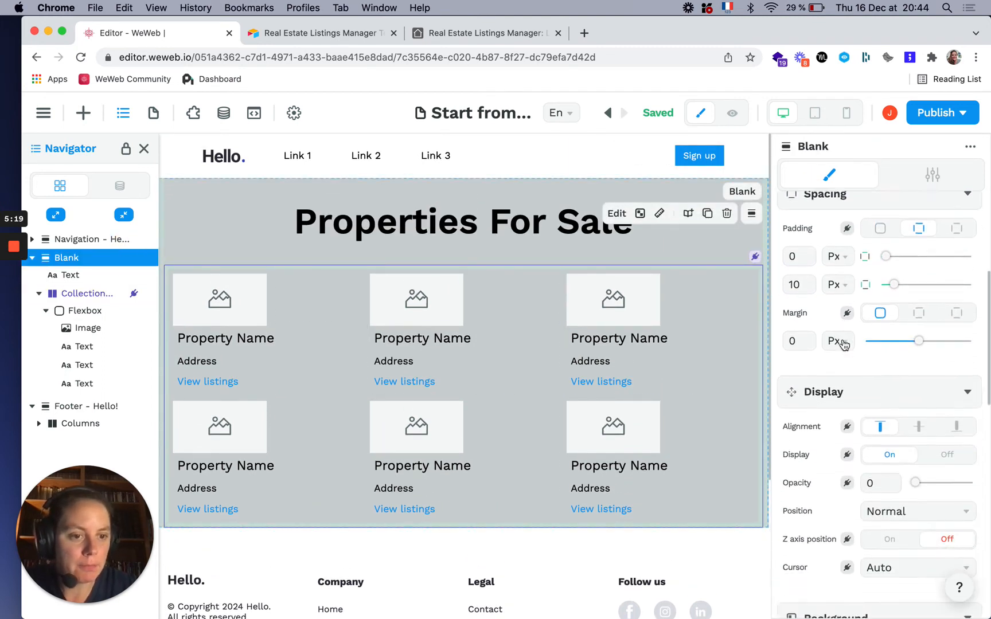
pyautogui.scroll(-2, 848, 347)
pyautogui.click(920, 407)
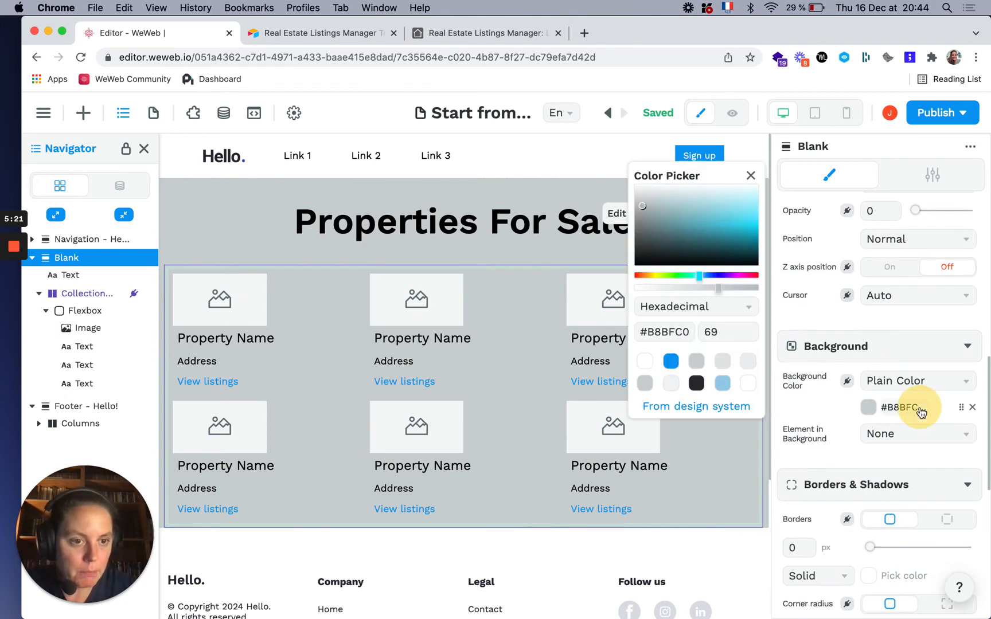
pyautogui.moveTo(720, 287); pyautogui.dragTo(691, 286)
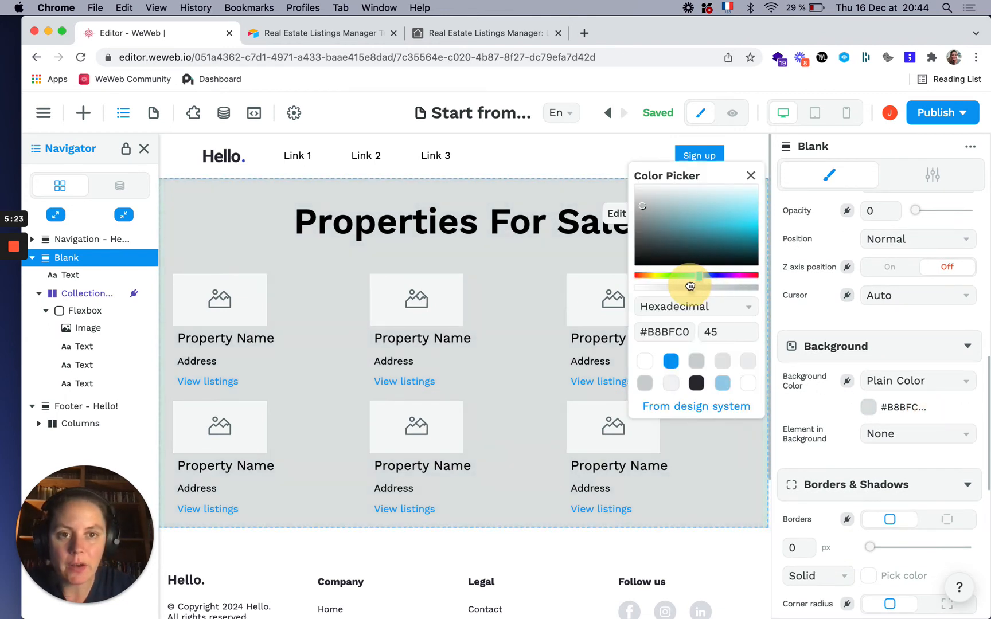
# Try the grey #B8BFC0 at opacity 69 as the card Flexbox's background, then undo it
pyautogui.click(289, 290)
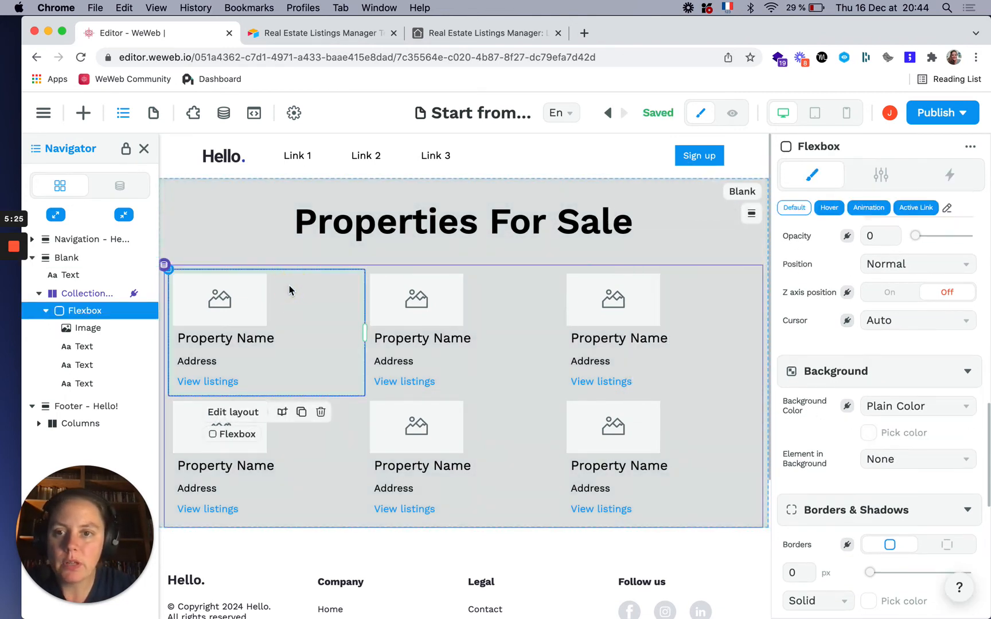
pyautogui.press('super+Tab')
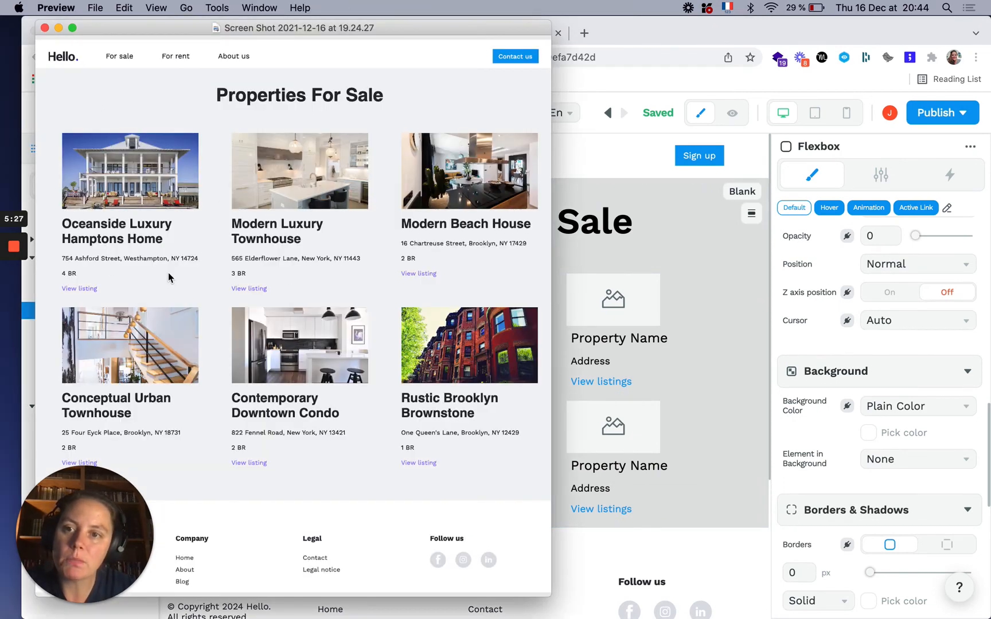
pyautogui.press('super+Tab')
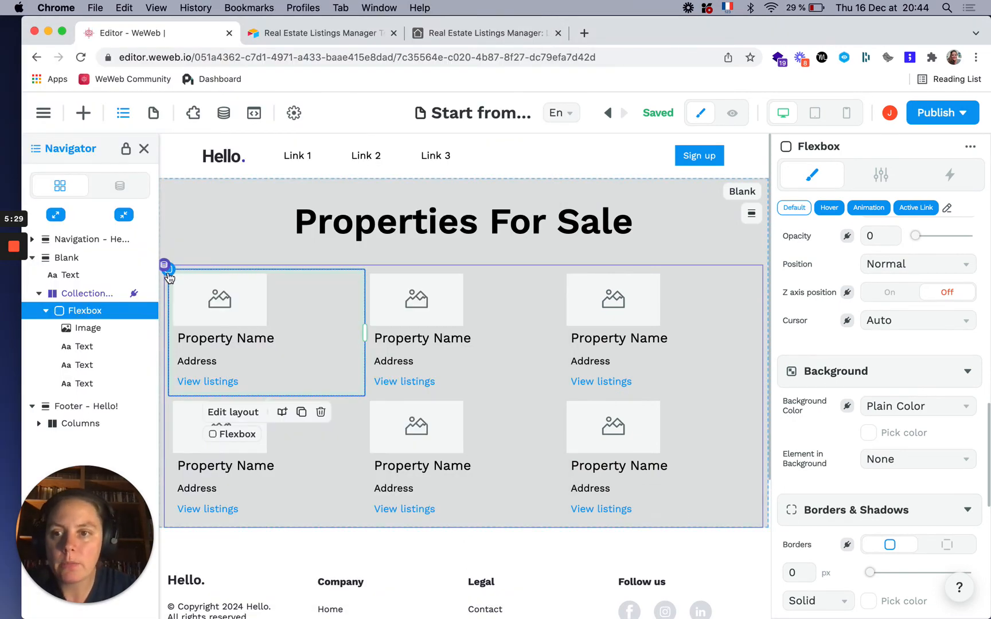
pyautogui.click(895, 431)
pyautogui.click(723, 362)
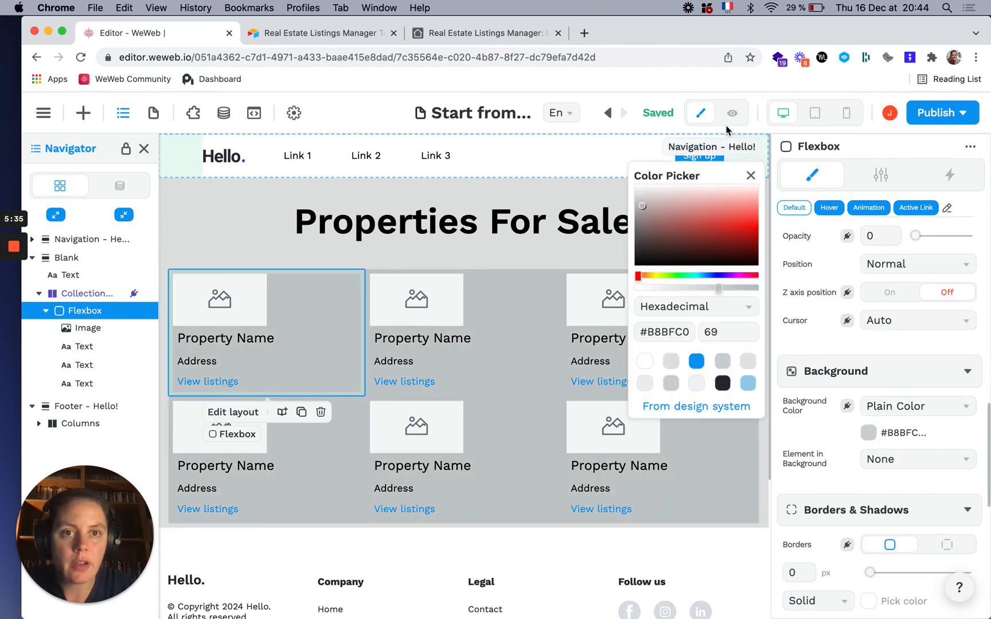
pyautogui.press('super+z')
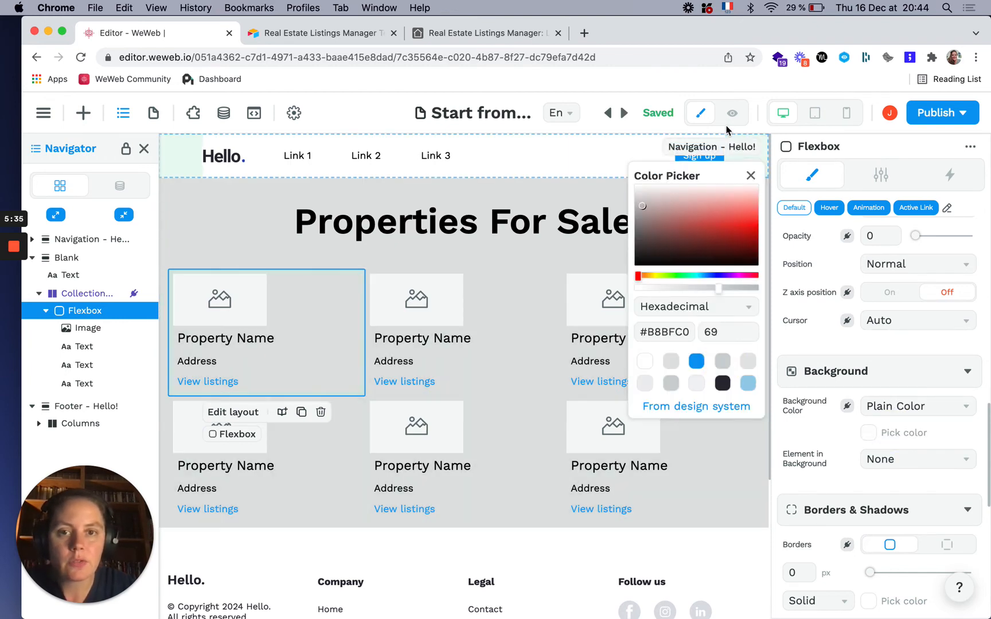
# Set the background color of the card's Flexbox to the grey swatch #B8BFC0 with opacity 69
pyautogui.click(109, 328)
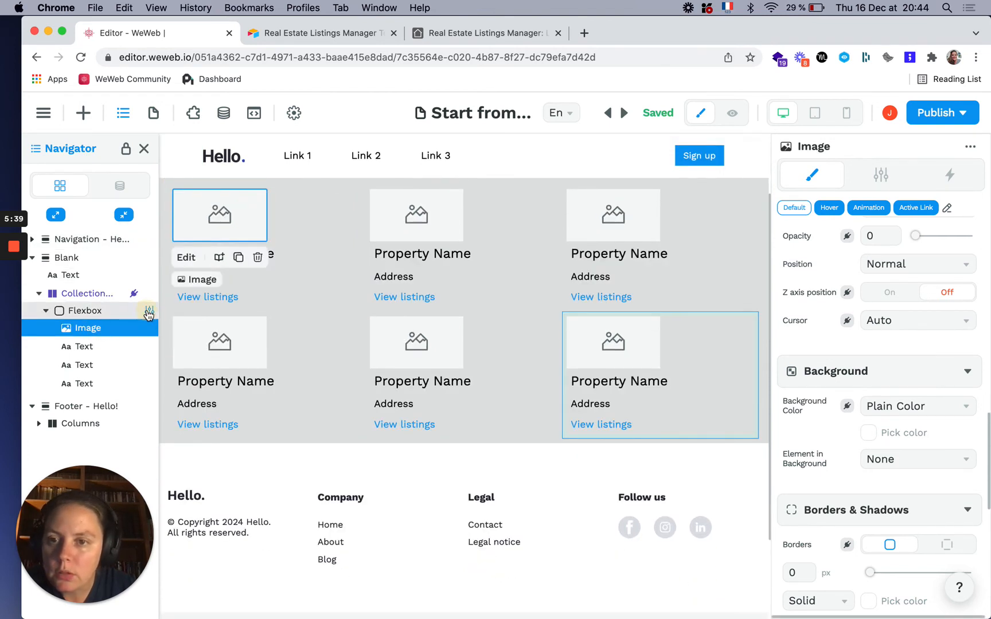
pyautogui.click(149, 313)
pyautogui.click(902, 436)
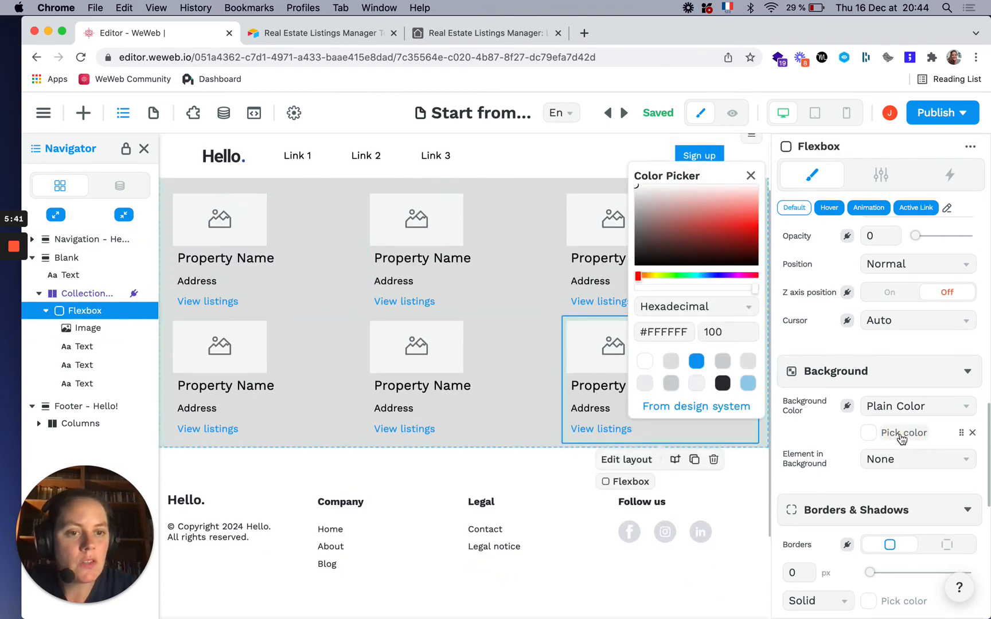
pyautogui.click(722, 361)
pyautogui.scroll(2, 365, 261)
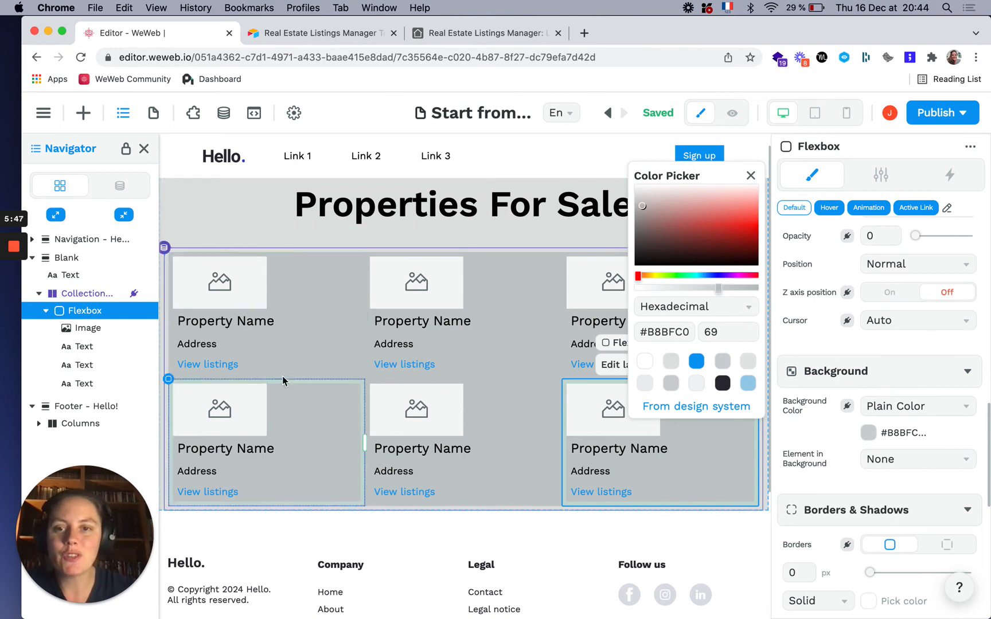
# Set the card Flexbox's margin to 8 px and compare the spacing with the reference screenshot in Preview
pyautogui.scroll(-6, 798, 421)
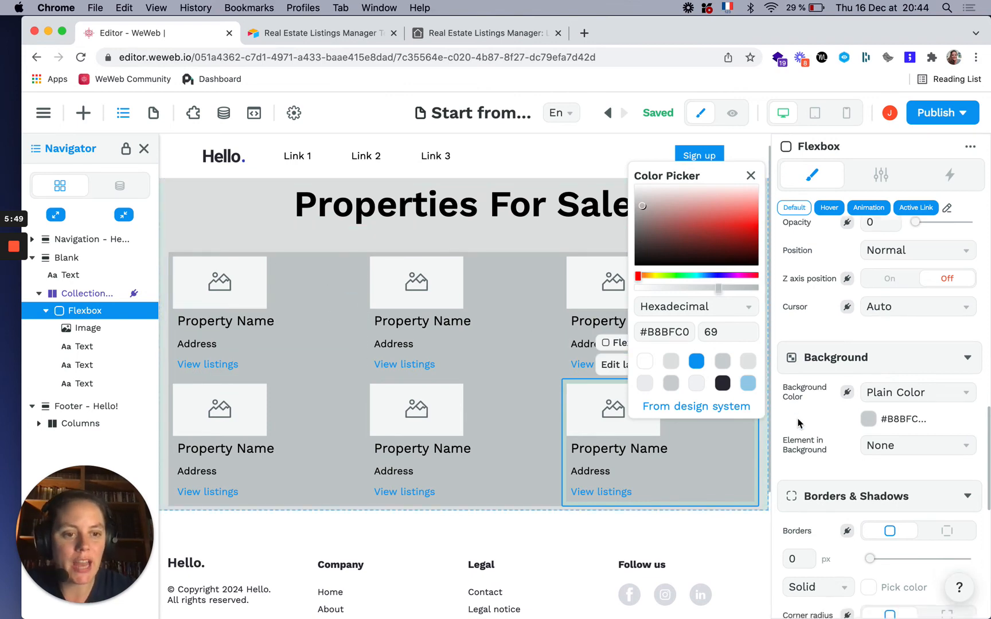
pyautogui.scroll(8, 798, 421)
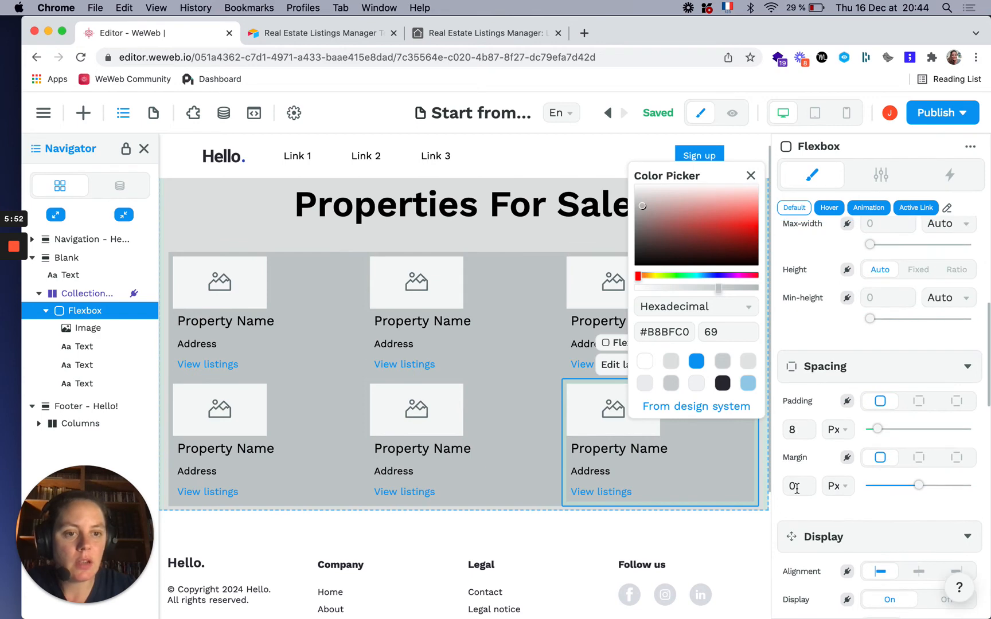
pyautogui.doubleClick(796, 488)
pyautogui.write('8')
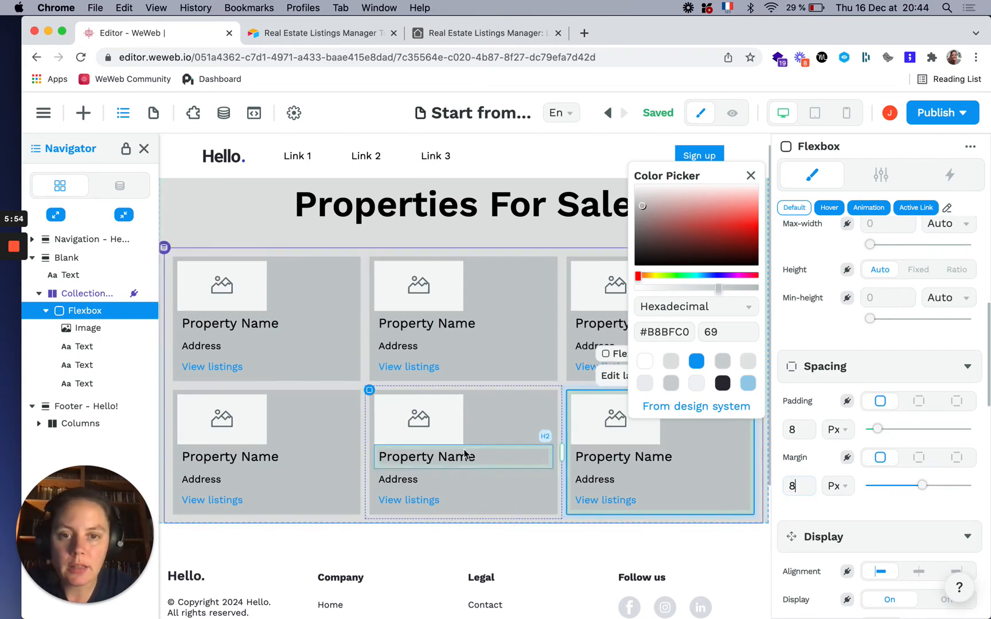
pyautogui.press('super+Tab')
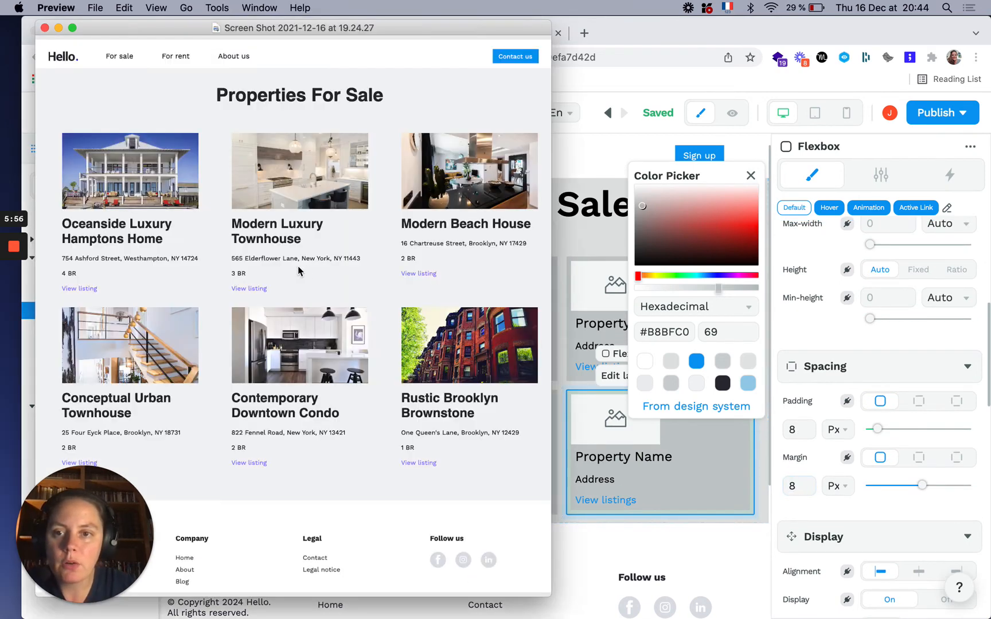
pyautogui.press('super+Tab')
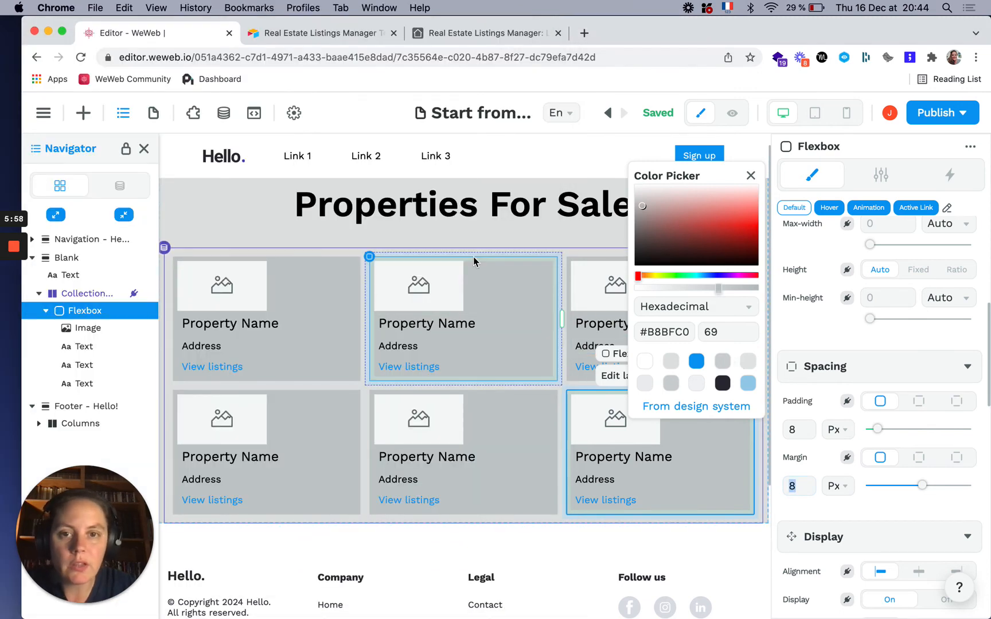
# Set the card Flexbox's corner radius to 8 px and its border width to 0 px
pyautogui.scroll(-2, 826, 395)
pyautogui.scroll(-10, 826, 395)
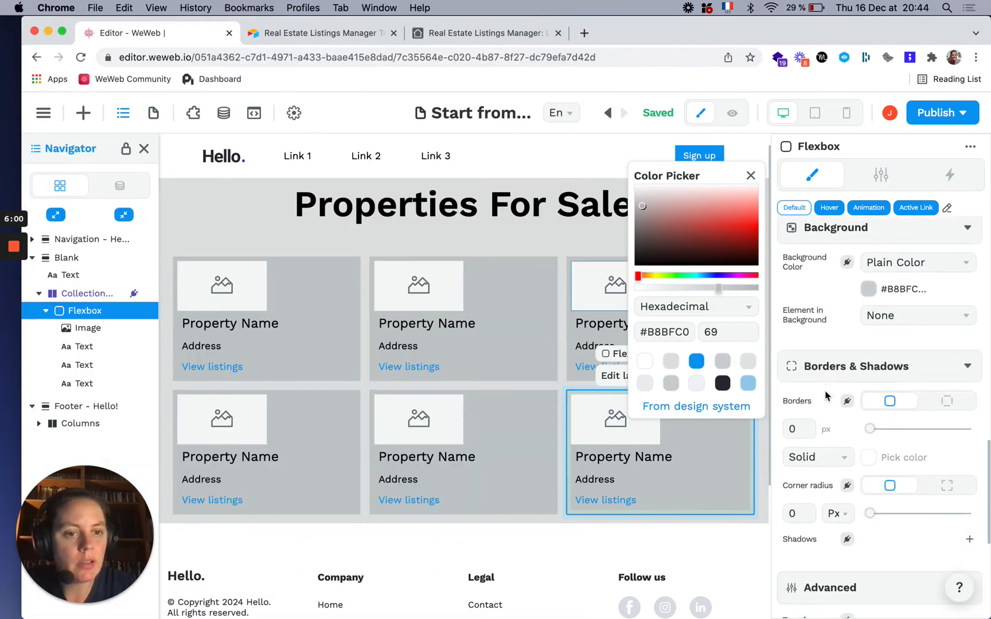
pyautogui.scroll(8, 825, 393)
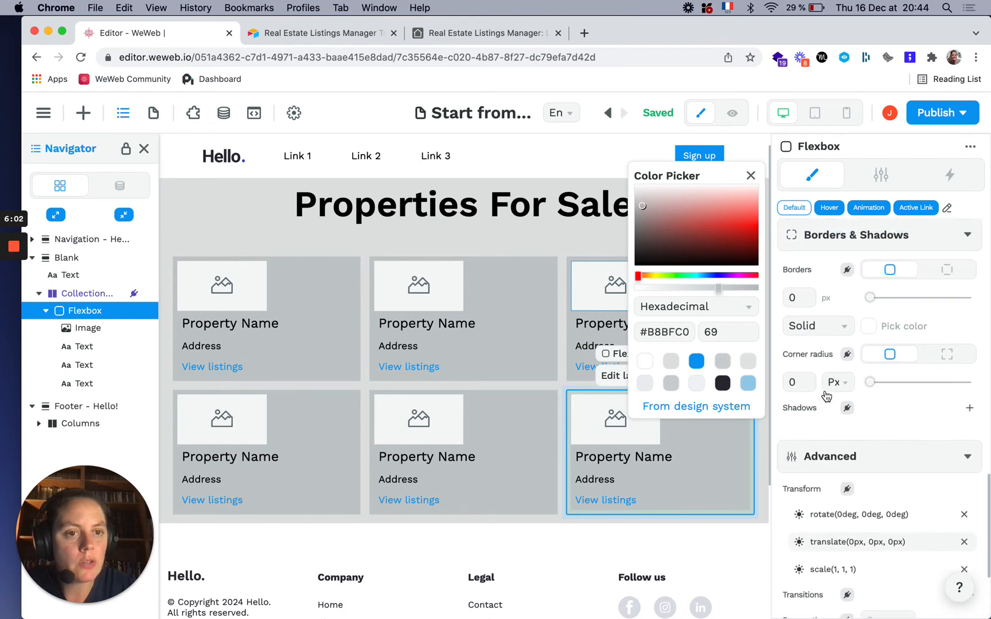
pyautogui.click(800, 376)
pyautogui.write('8')
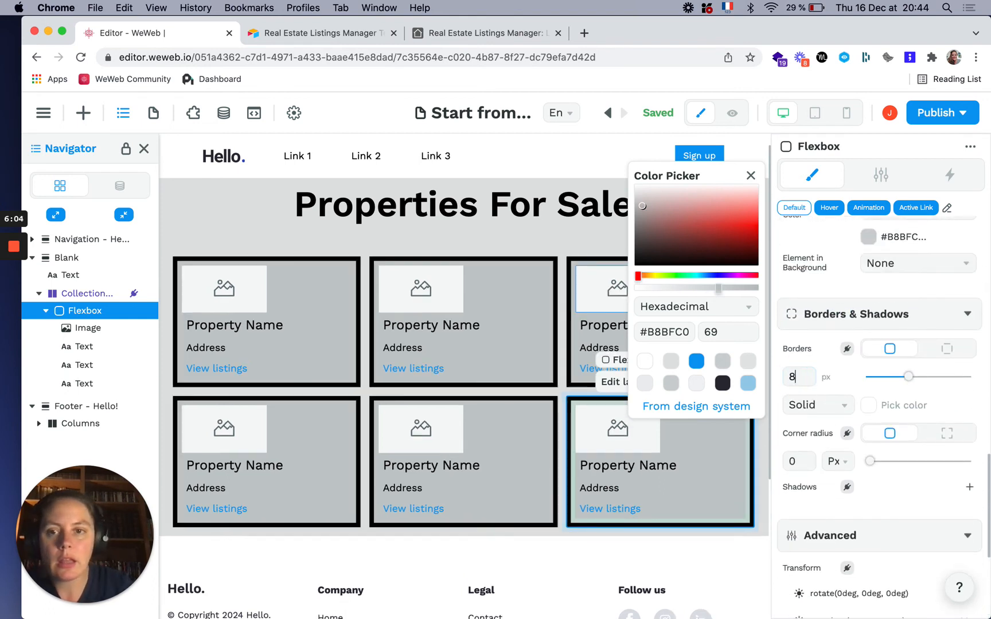
pyautogui.press('BackSpace')
pyautogui.write('0')
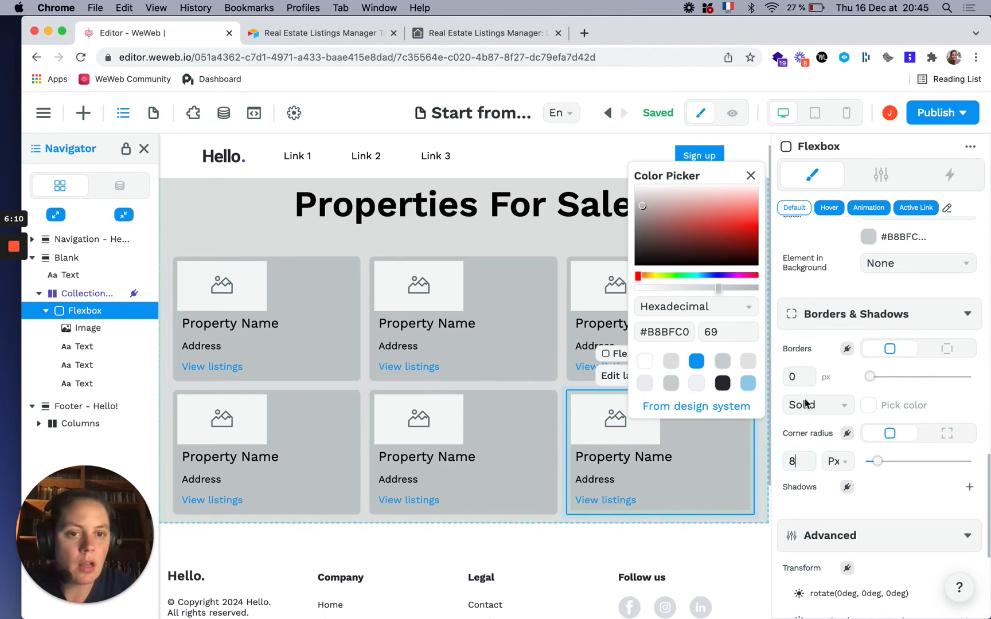
# Add an outside shadow to the card's Flexbox with color #80808061 and a 6 px blur
pyautogui.click(970, 488)
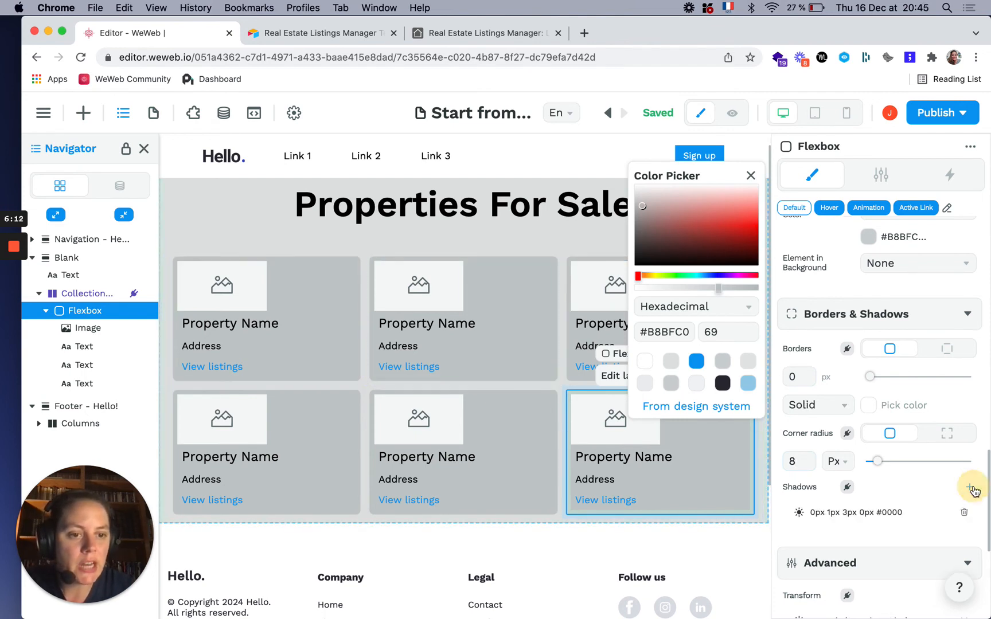
pyautogui.click(886, 512)
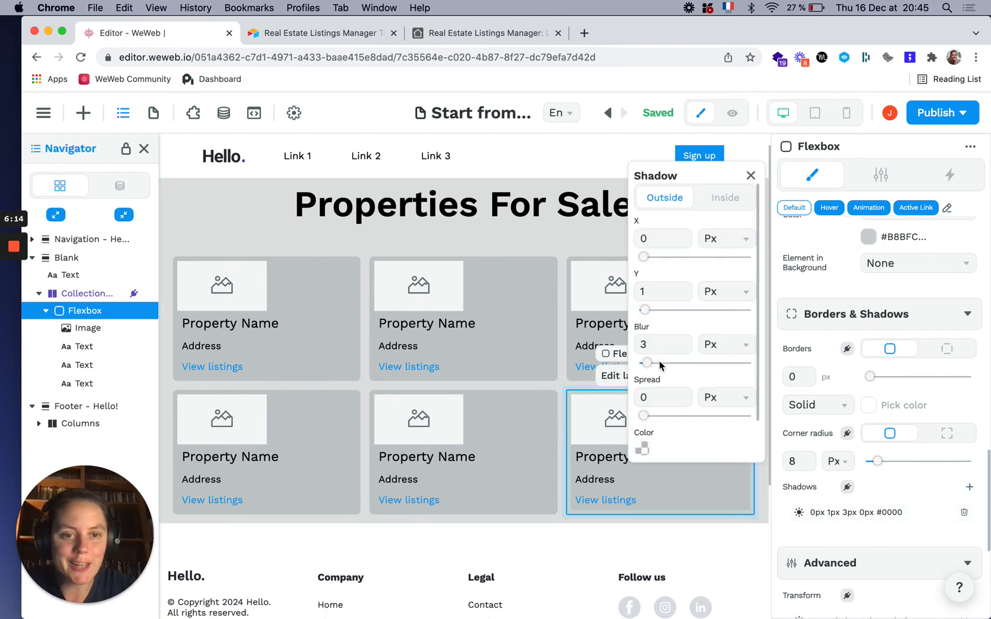
pyautogui.click(641, 448)
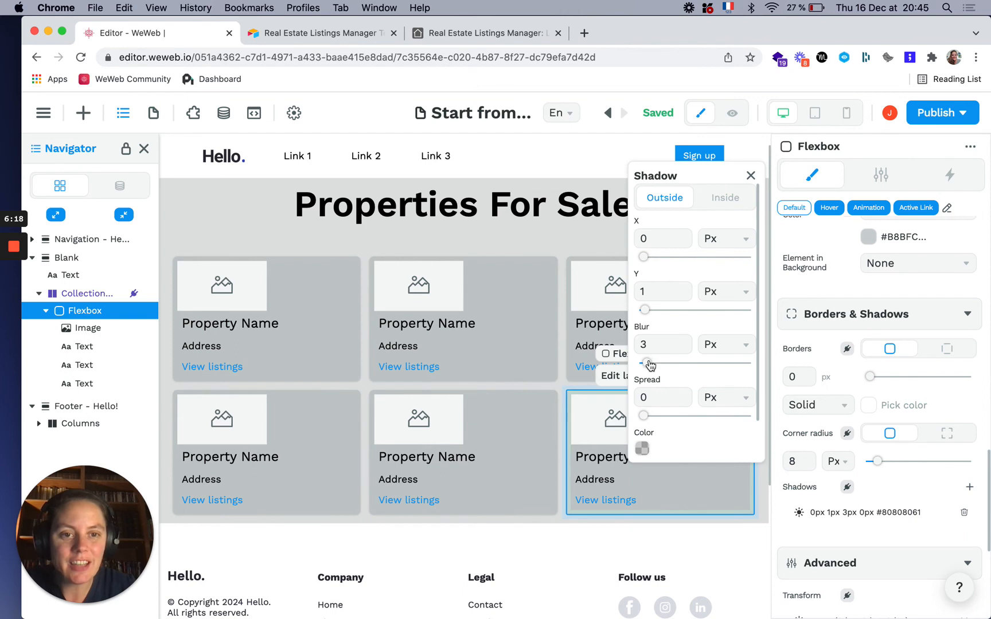
pyautogui.moveTo(649, 365); pyautogui.dragTo(649, 364)
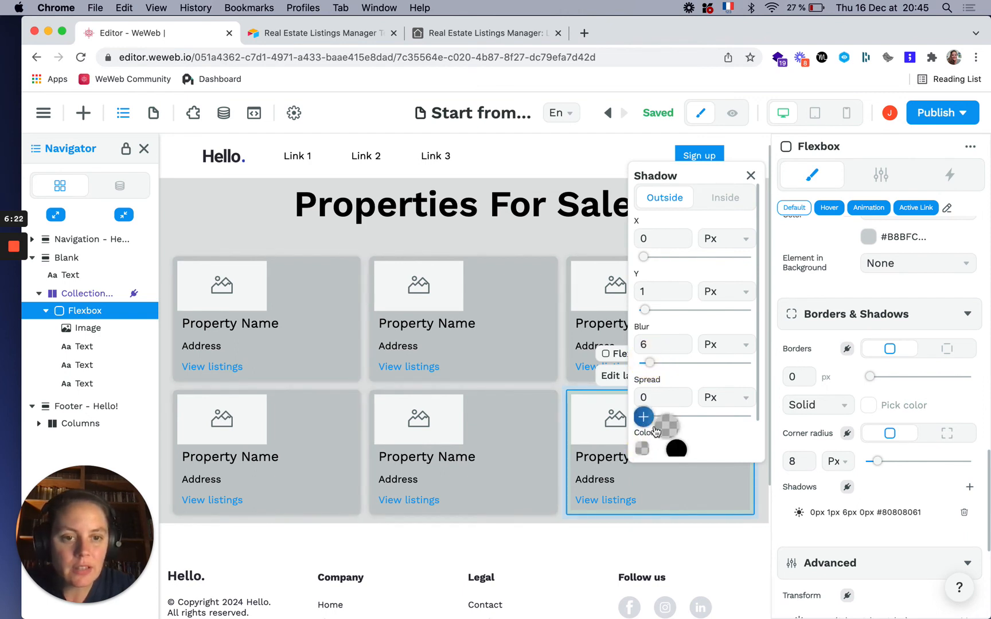
# Change the card shadow's color to grey #808080 with opacity 91 and set its blur to 11 px
pyautogui.moveTo(641, 448)
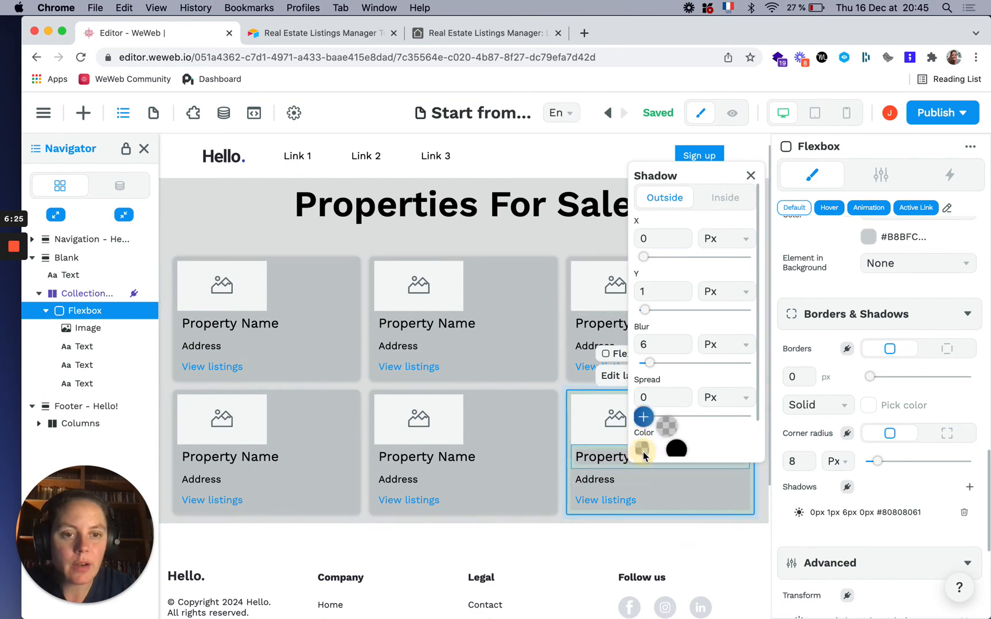
pyautogui.click(642, 419)
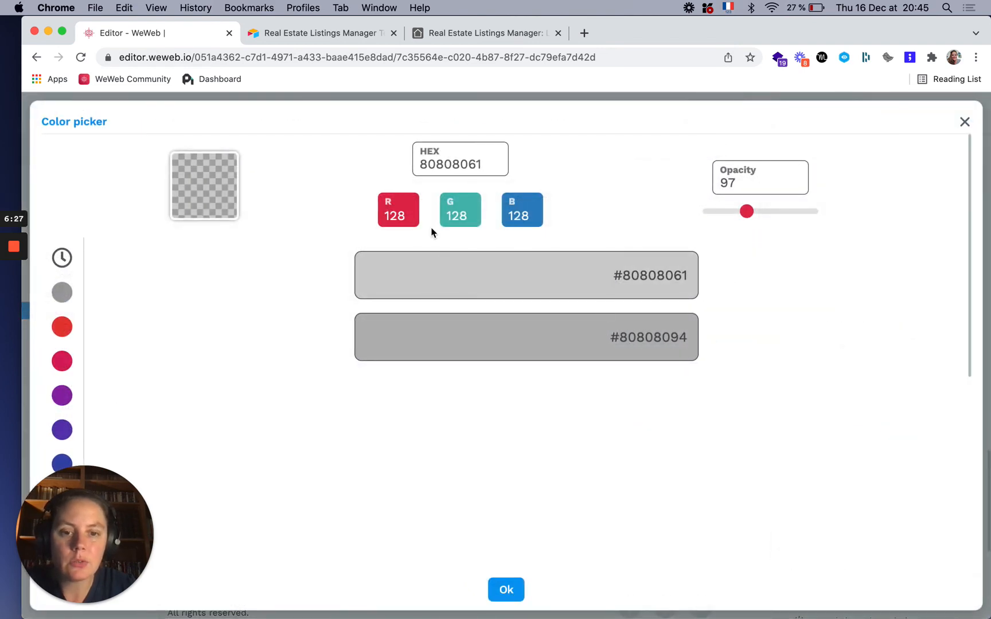
pyautogui.click(482, 349)
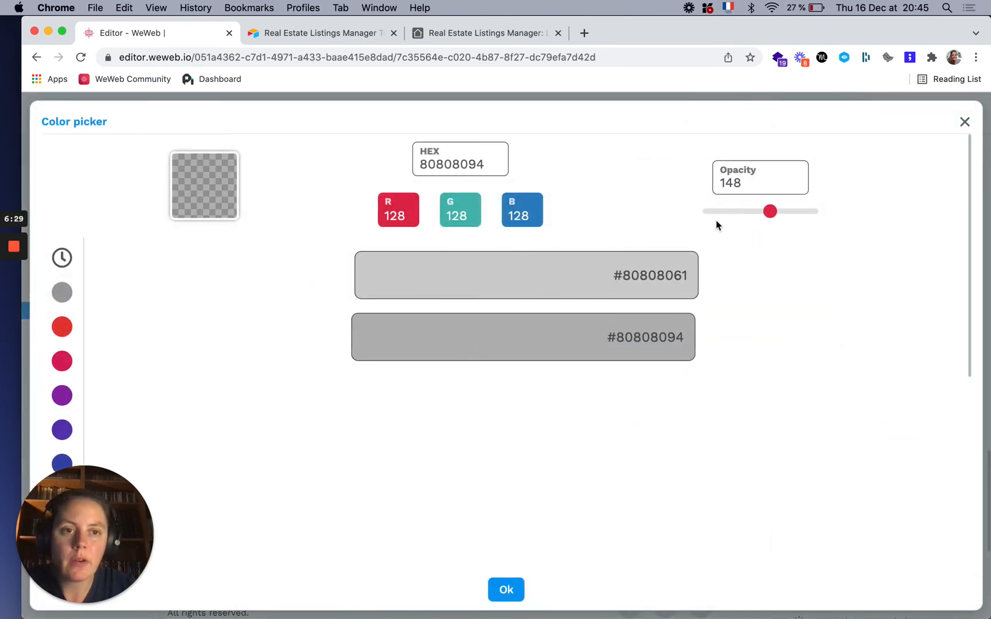
pyautogui.moveTo(770, 212); pyautogui.dragTo(743, 210)
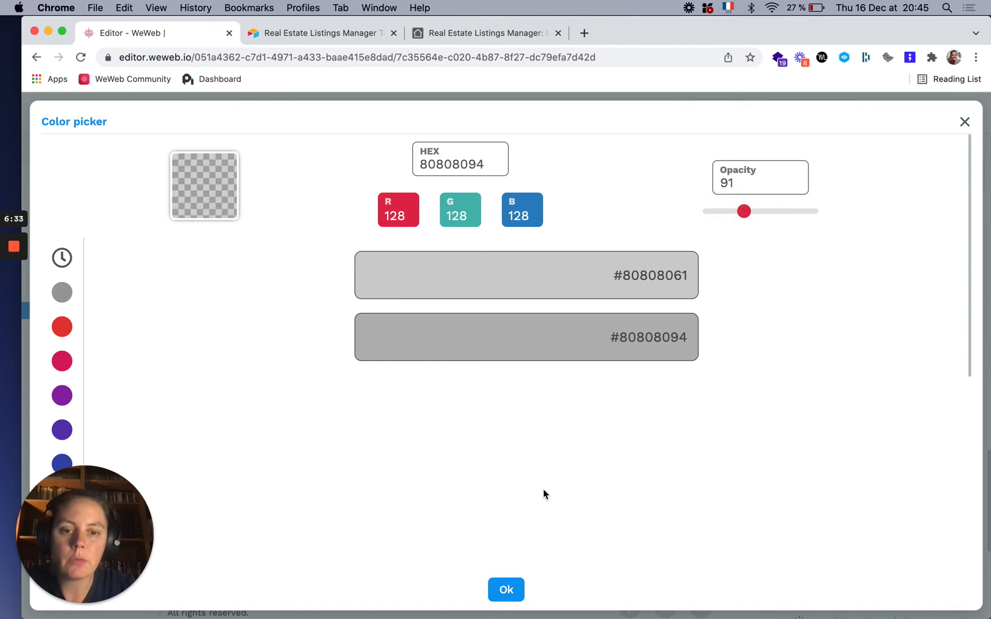
pyautogui.click(506, 589)
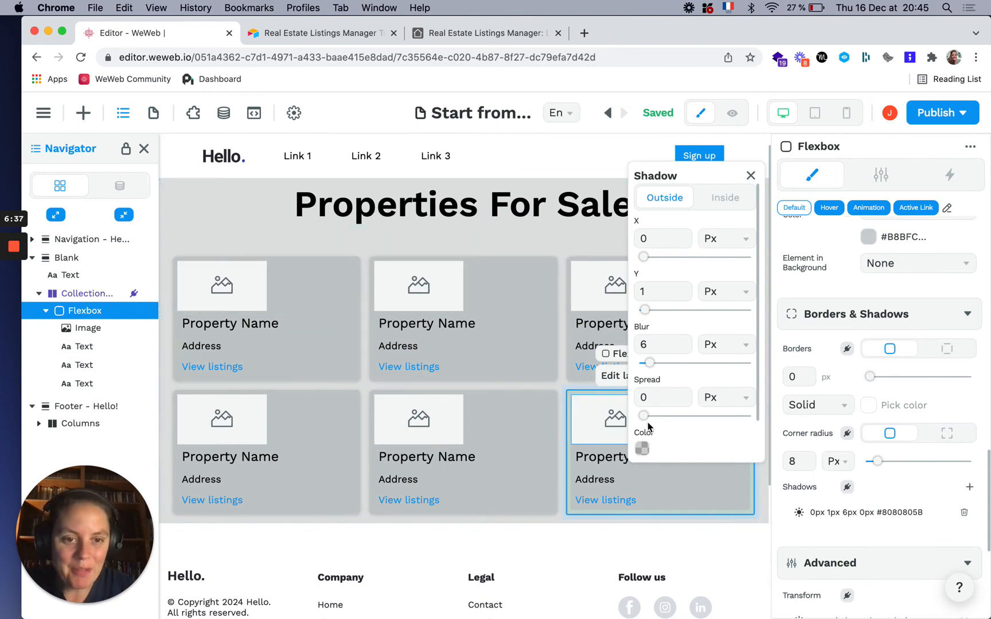
pyautogui.moveTo(648, 364)
pyautogui.mouseDown()
pyautogui.moveTo(688, 364)
pyautogui.moveTo(654, 363)
pyautogui.mouseUp()
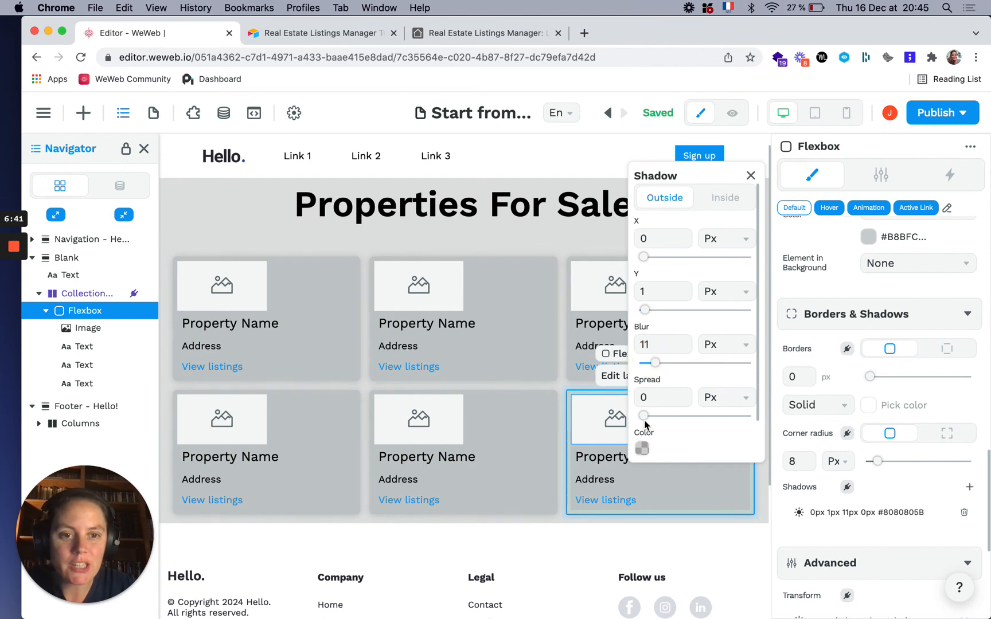
pyautogui.click(750, 175)
# Compare the card's Image with the reference screenshot in Preview and set its corner radius to 8 px
pyautogui.click(246, 280)
pyautogui.press('super+Tab')
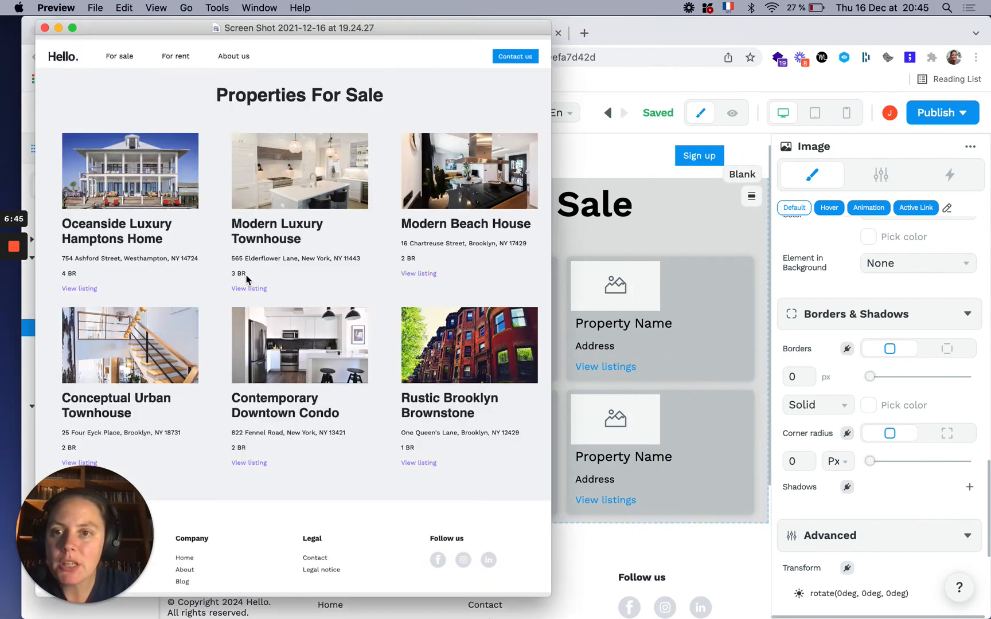
pyautogui.press('super+Tab')
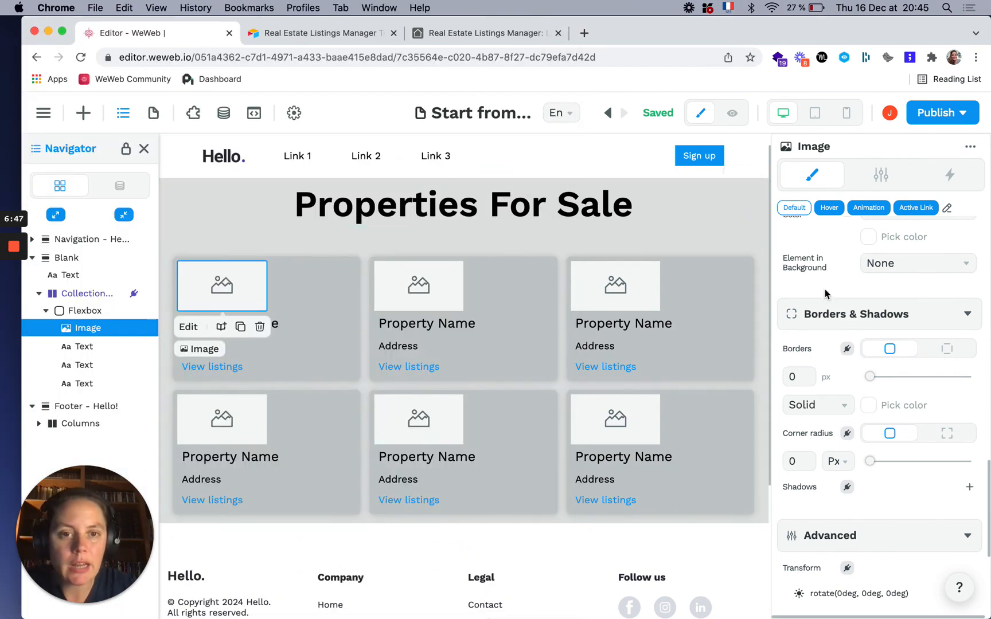
pyautogui.scroll(-3, 833, 471)
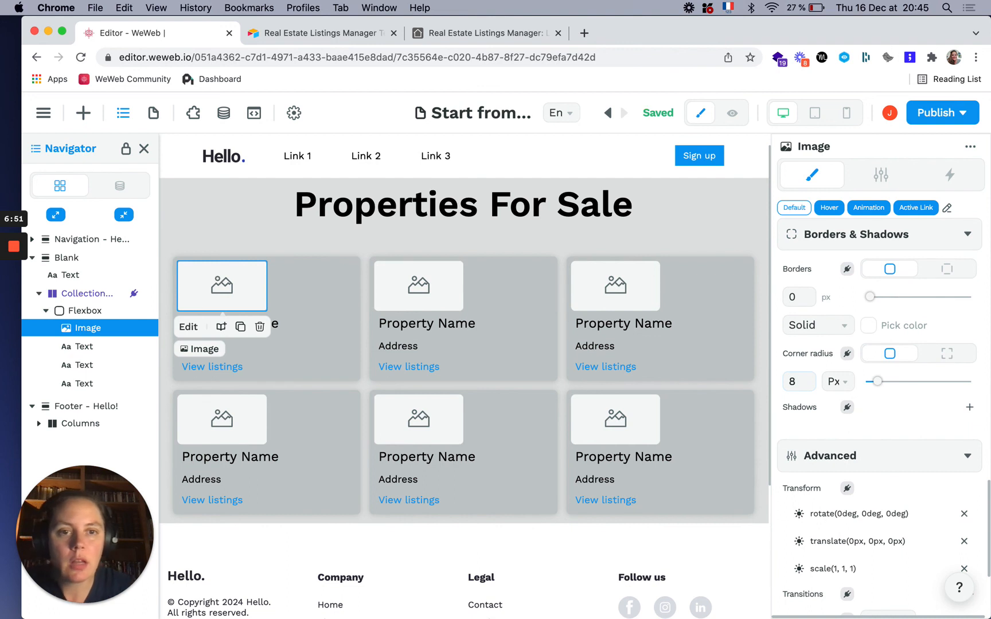
# Check the reference screenshot in Preview and bind the source of the card's Image in WeWeb to the url of Photo 1[0]
pyautogui.click(436, 297)
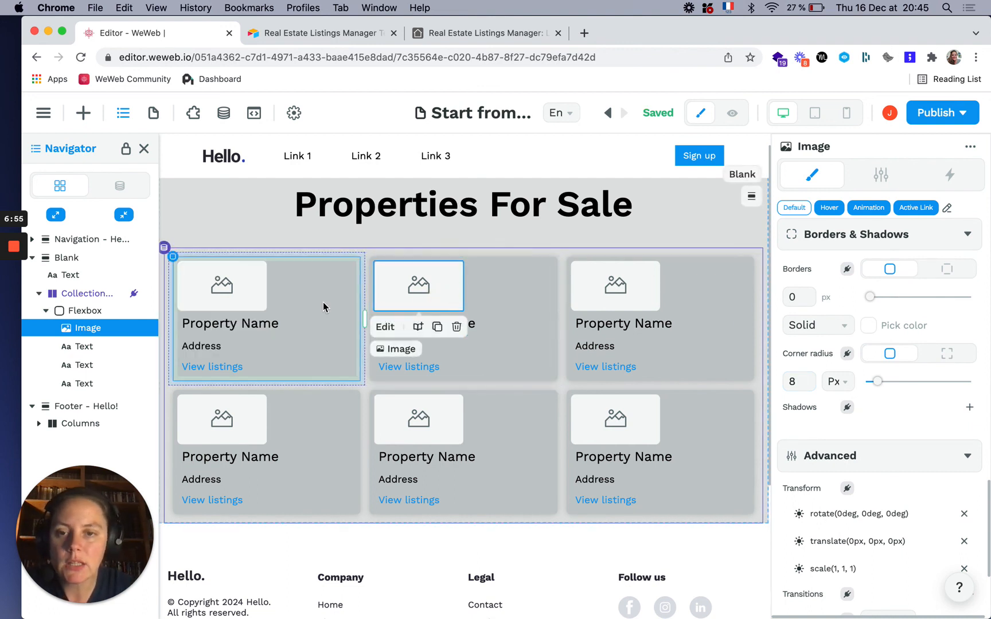
pyautogui.scroll(1, 322, 301)
pyautogui.press('super+Tab')
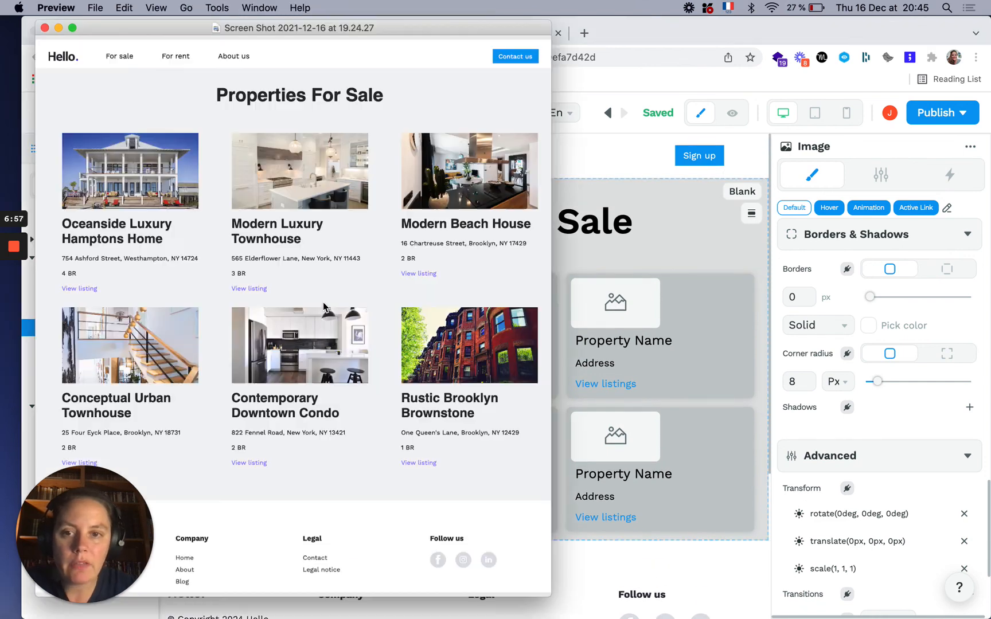
pyautogui.press('super+Tab')
pyautogui.click(245, 314)
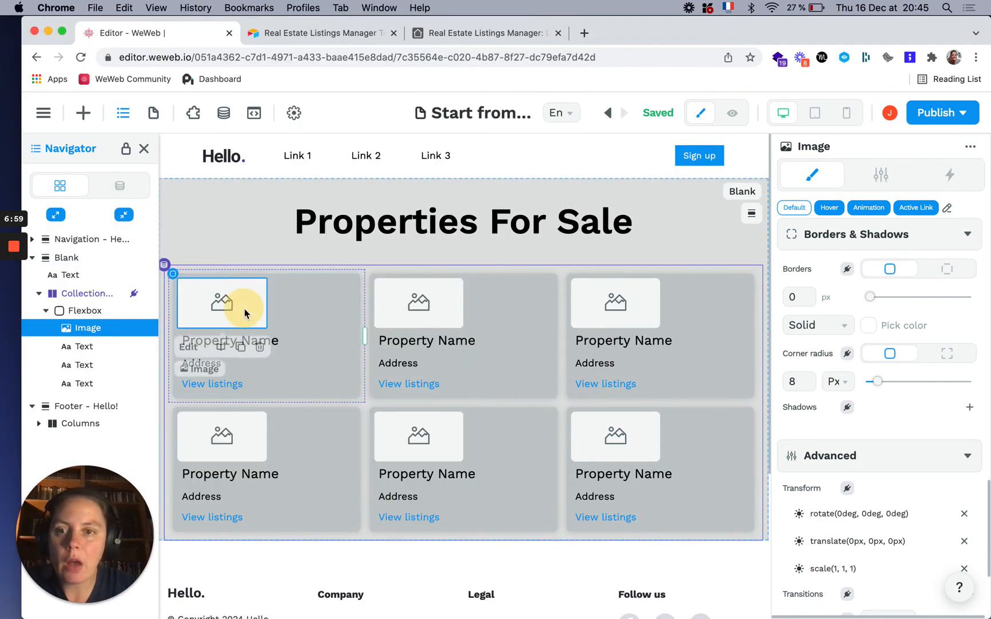
pyautogui.scroll(10, 825, 247)
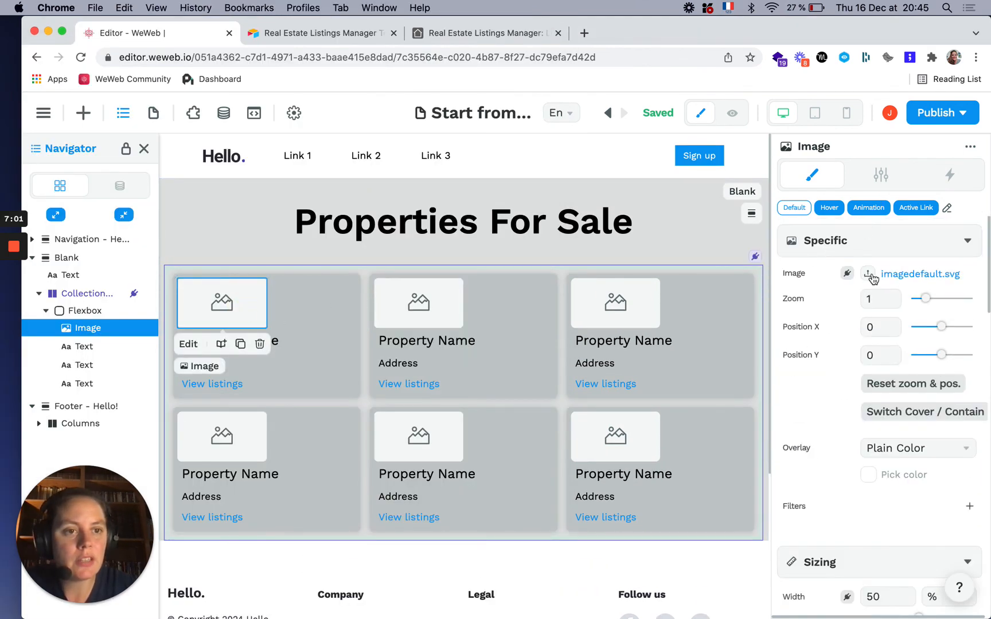
pyautogui.click(847, 274)
pyautogui.scroll(-1, 510, 458)
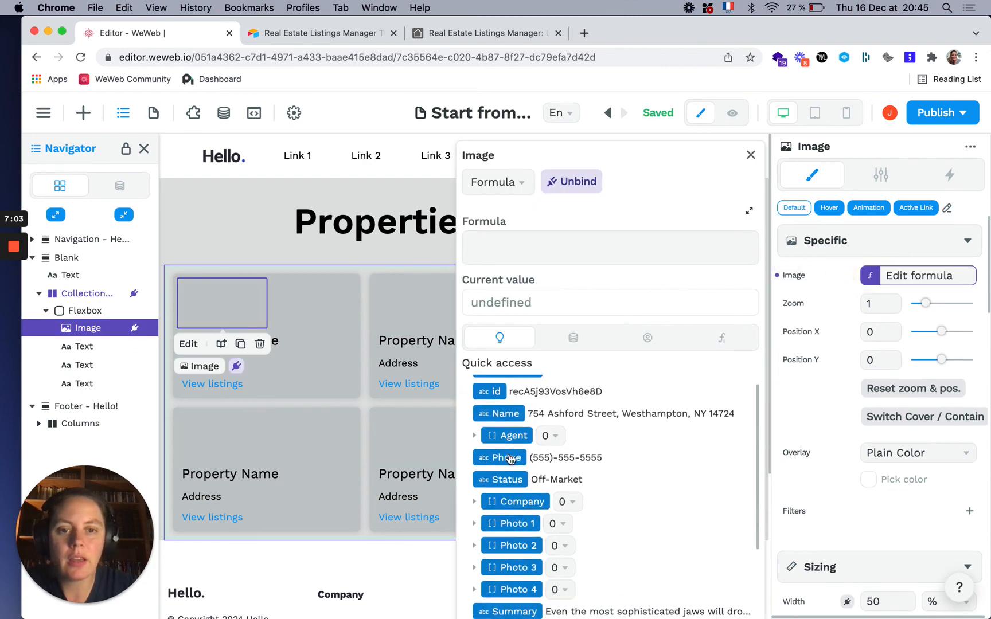
pyautogui.scroll(-2, 509, 459)
pyautogui.click(475, 480)
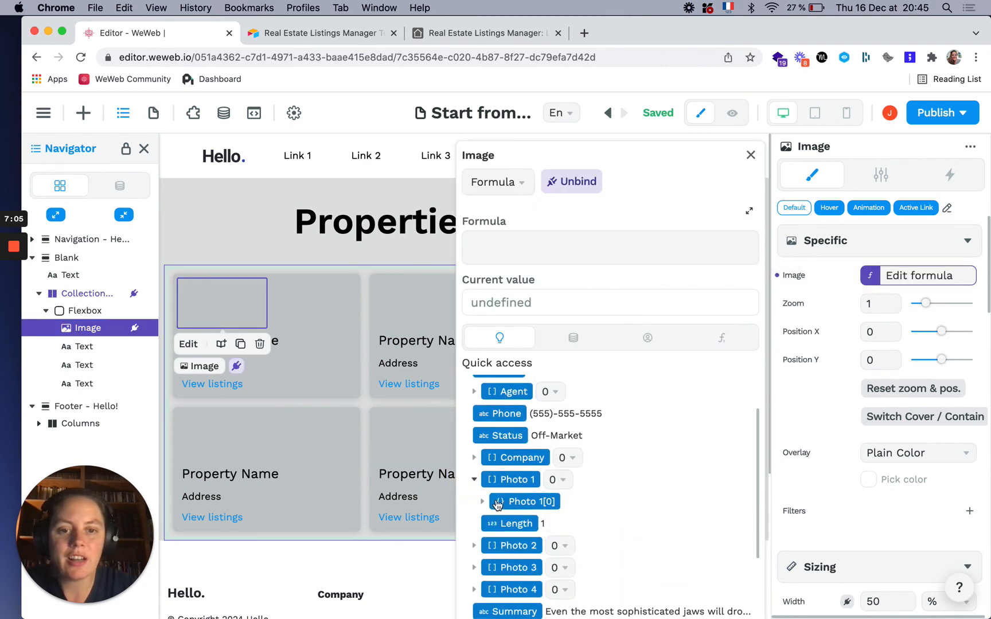
pyautogui.click(482, 501)
pyautogui.click(512, 545)
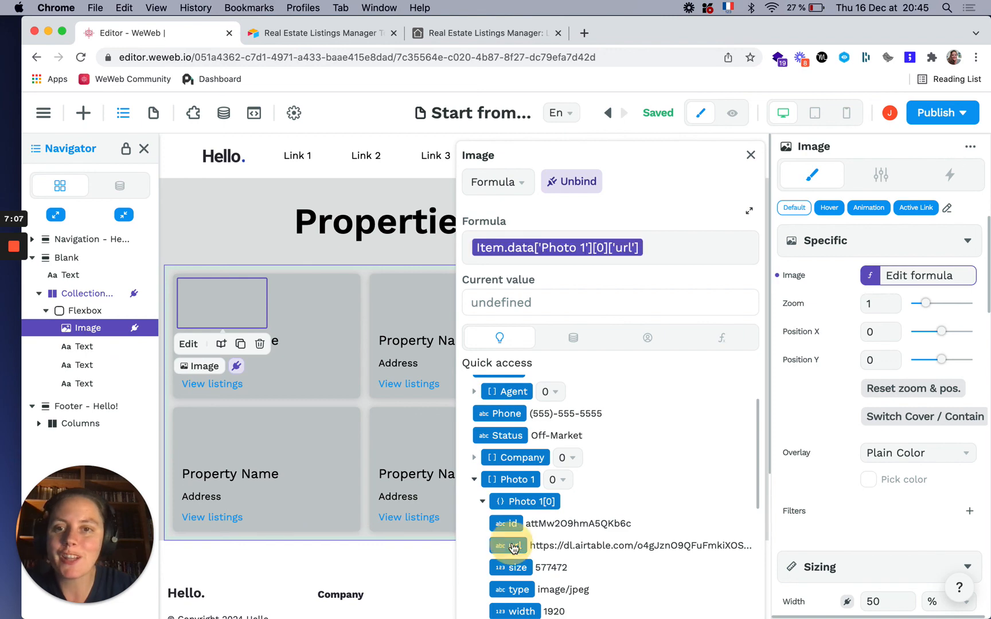
pyautogui.click(750, 155)
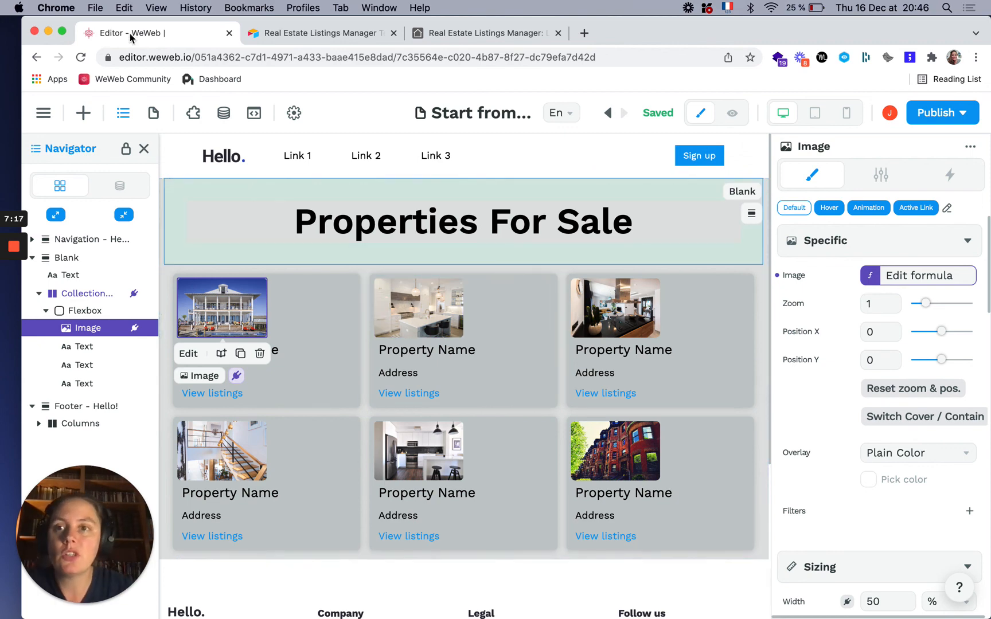
# Open the bookmarked WeWeb Community forum in a new browser tab and switch to it
pyautogui.keyDown('super'); pyautogui.click(138, 83); pyautogui.keyUp('super')
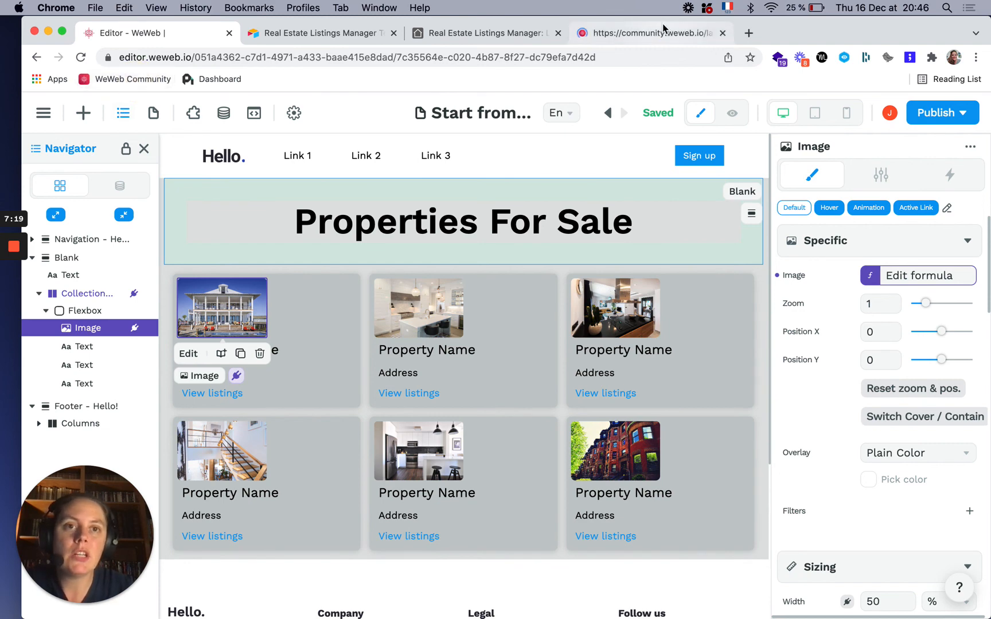
pyautogui.click(665, 32)
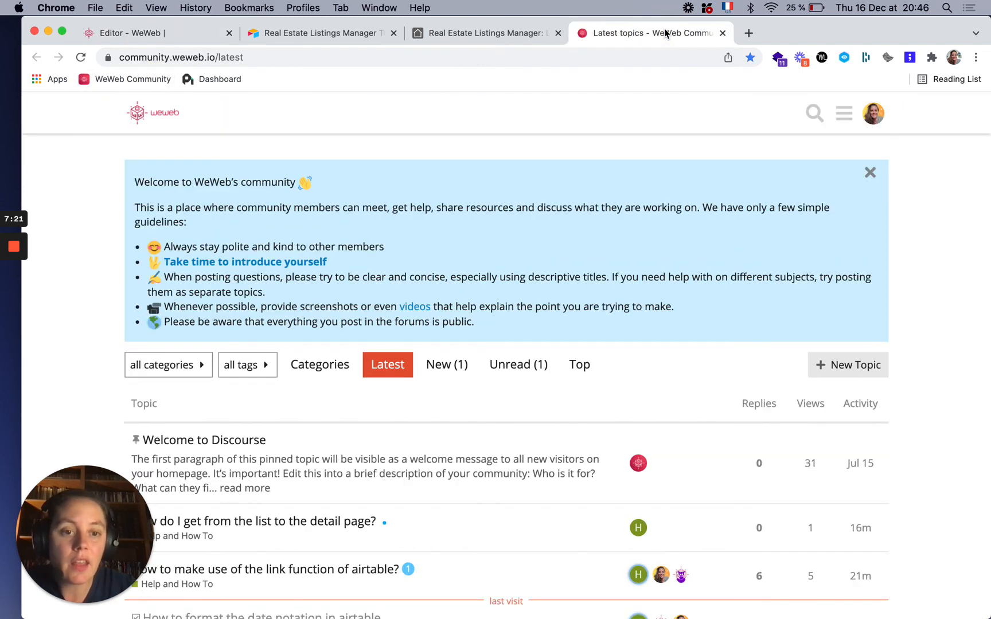